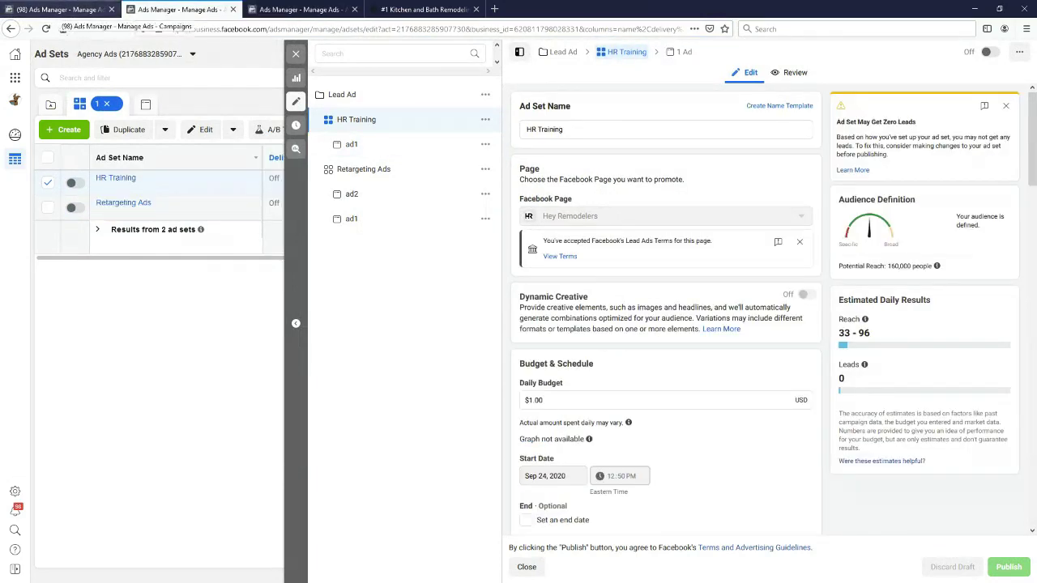
# Create a new auction campaign in the Campaigns view with the Lead generation objective
pyautogui.hotkey('ctrl', 'shift', 'Tab')
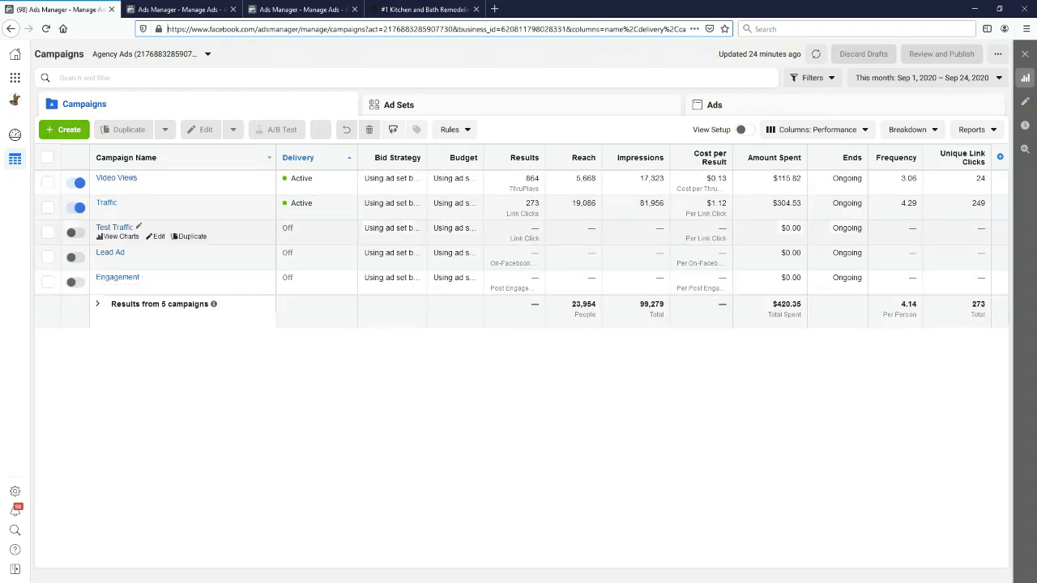
pyautogui.click(64, 130)
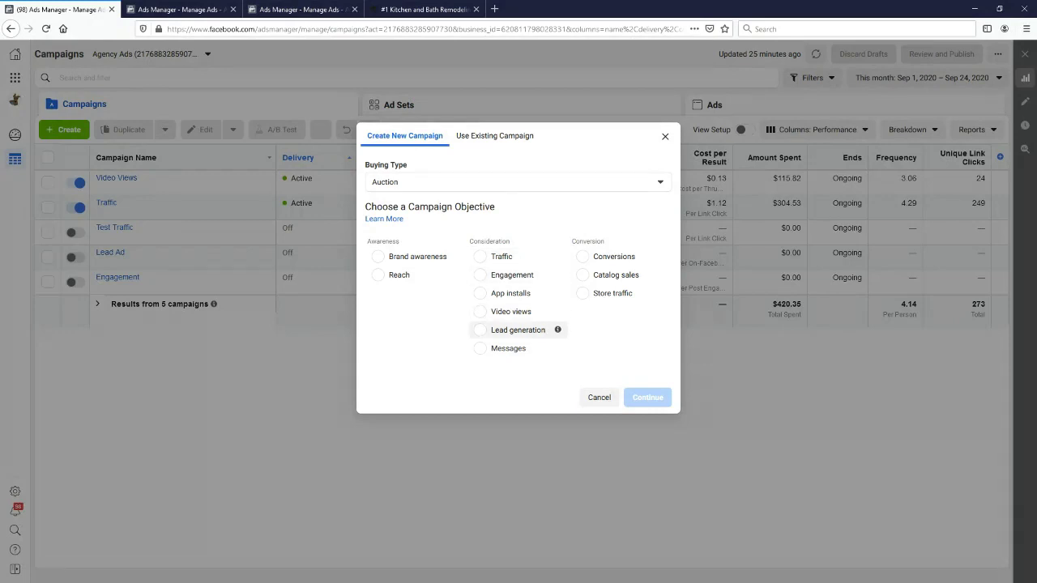
pyautogui.moveTo(557, 330)
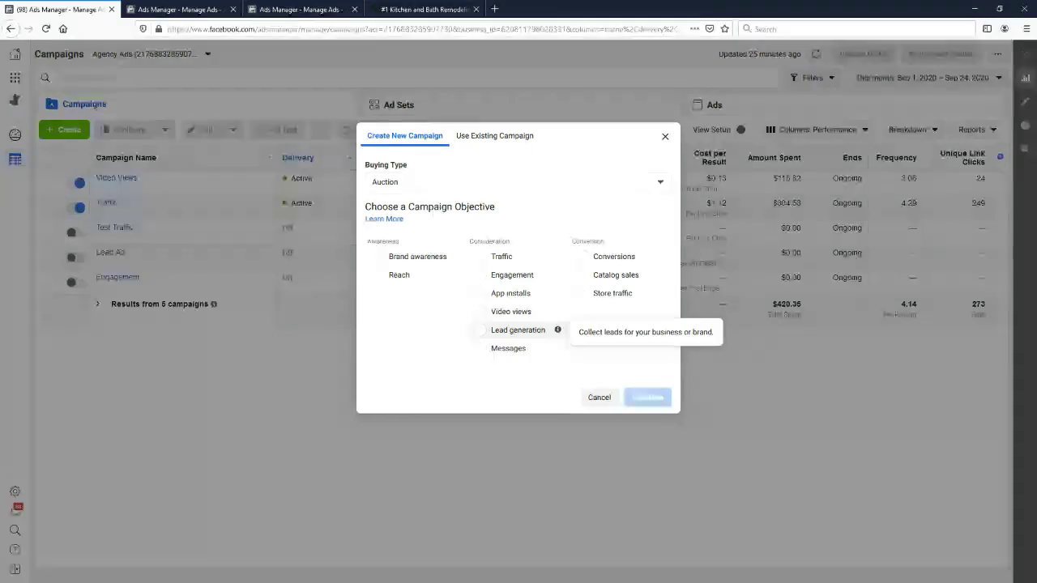
pyautogui.click(479, 329)
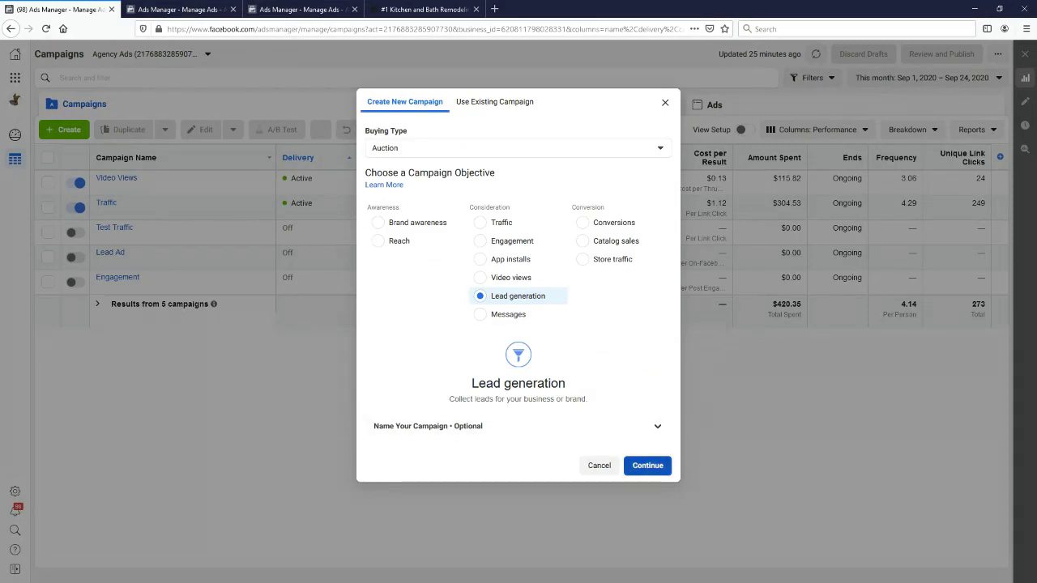
pyautogui.click(647, 465)
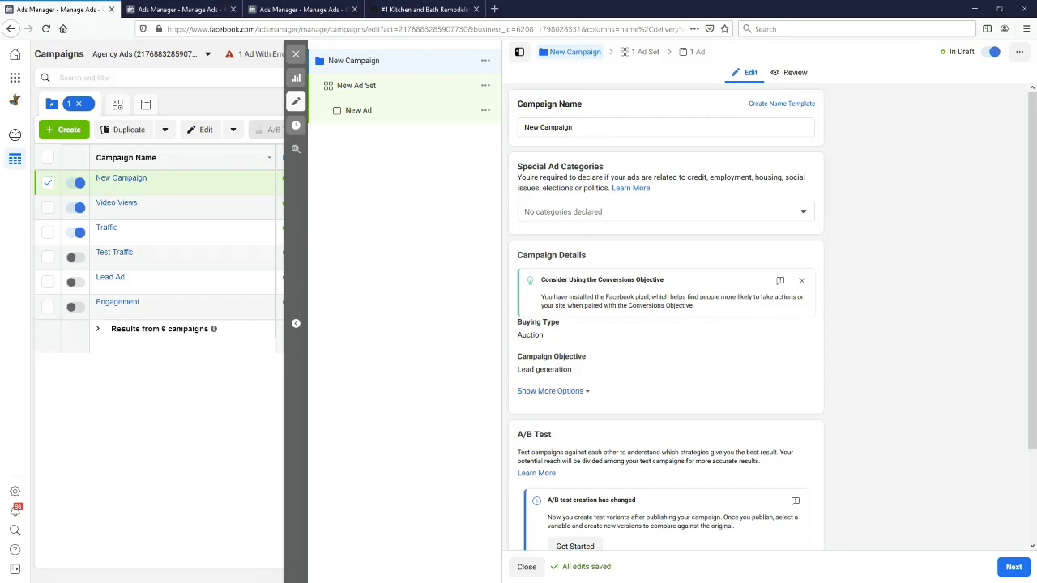
# Rename the new campaign as "Lead ad campaign"
pyautogui.scroll(-2, 666, 316)
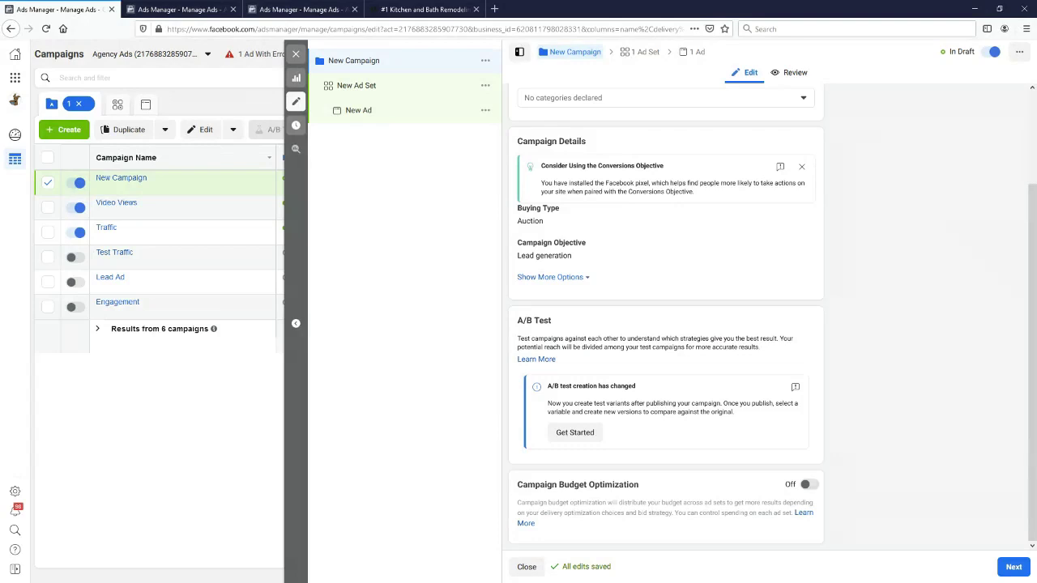
pyautogui.scroll(3, 666, 316)
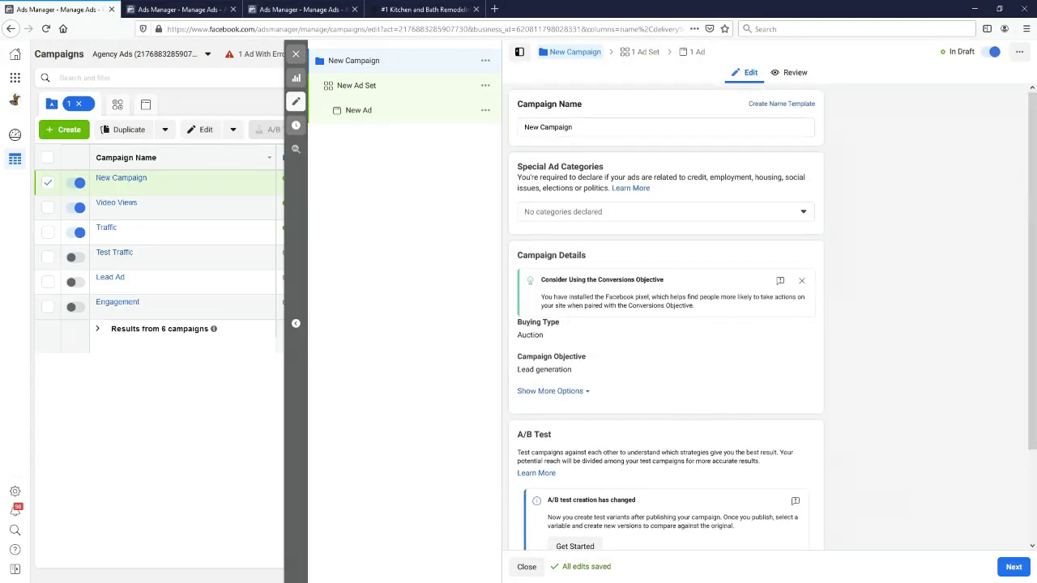
pyautogui.tripleClick(572, 127)
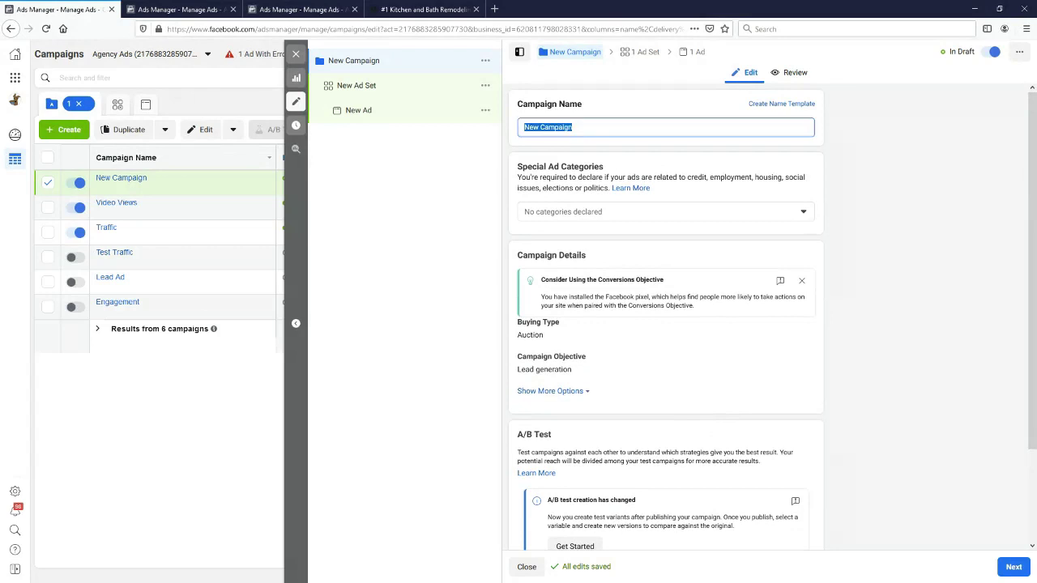
pyautogui.write('z;rsf')
pyautogui.press('BackSpace')
pyautogui.press('BackSpace')
pyautogui.press('BackSpace')
pyautogui.press('BackSpace')
pyautogui.press('BackSpace')
pyautogui.write('Lead ad campaign')
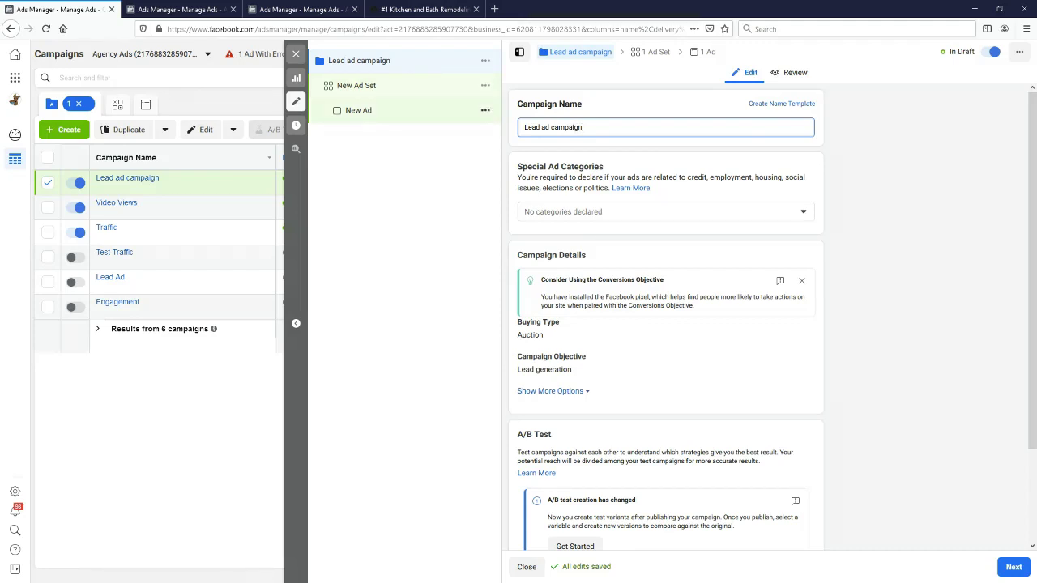
# Switch to the already open HR Training ad set and dismiss the Lead Ads Terms notice for its page
pyautogui.click(178, 9)
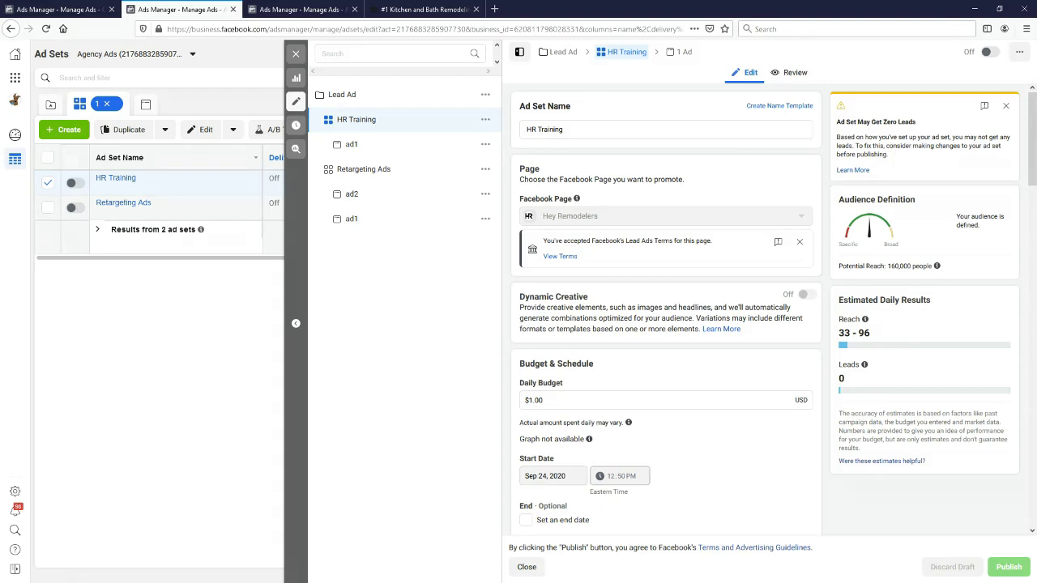
pyautogui.click(799, 242)
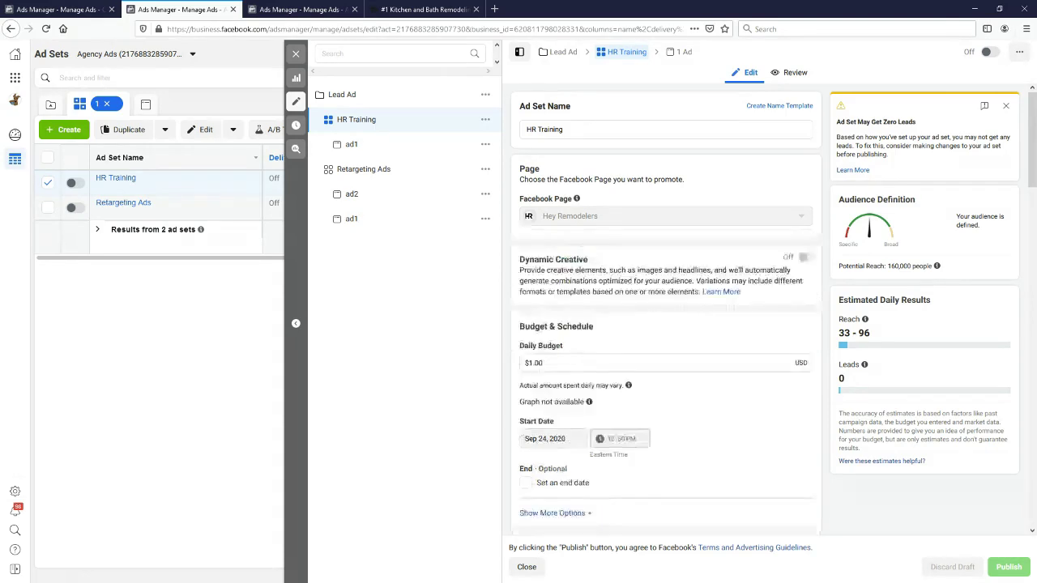
# Examine the HR Training ad set's page, dynamic creative, budget, schedule and audience settings
pyautogui.scroll(-2, 666, 324)
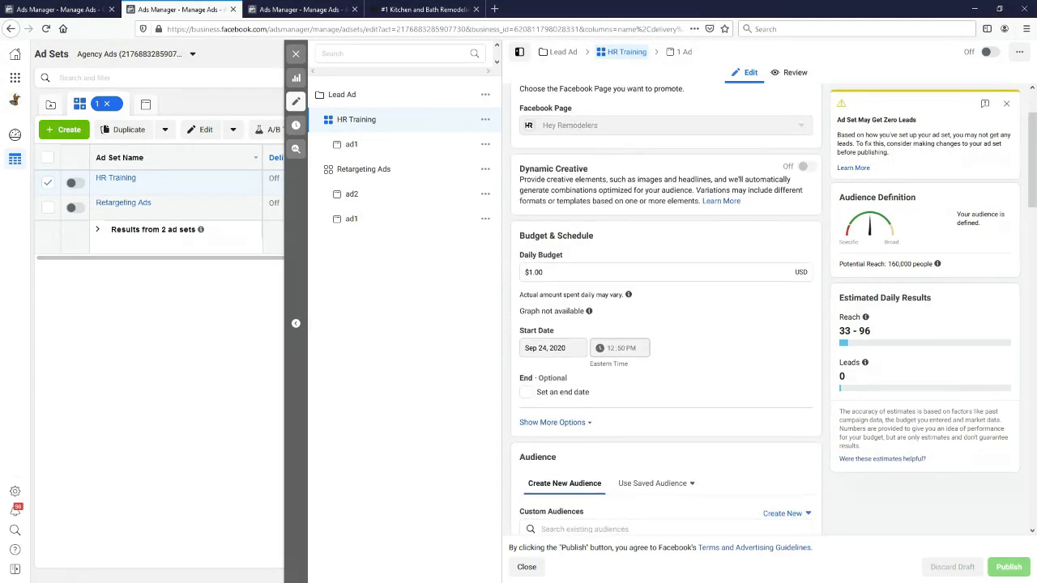
pyautogui.scroll(2, 666, 324)
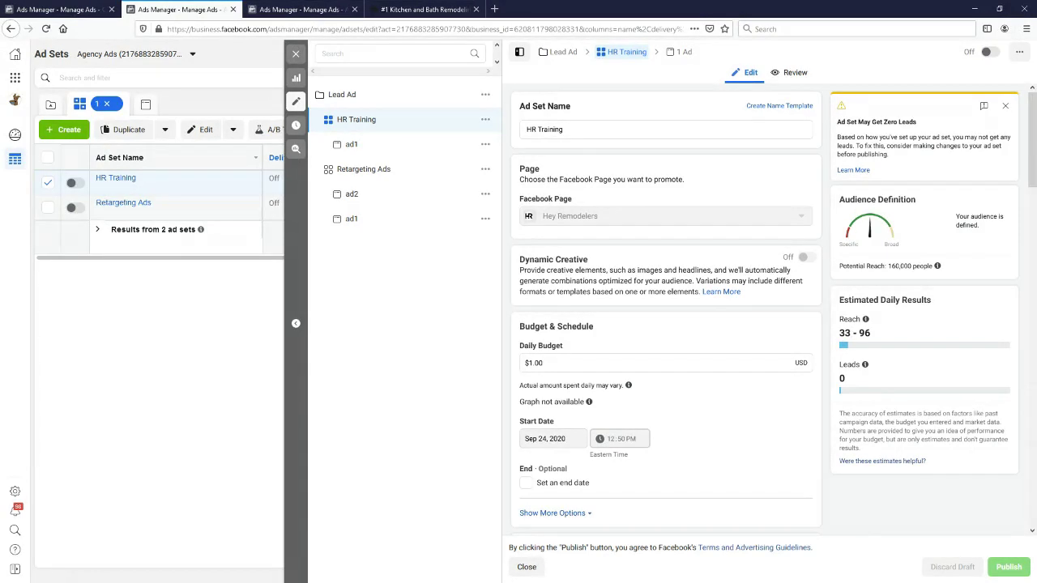
pyautogui.scroll(-3, 666, 308)
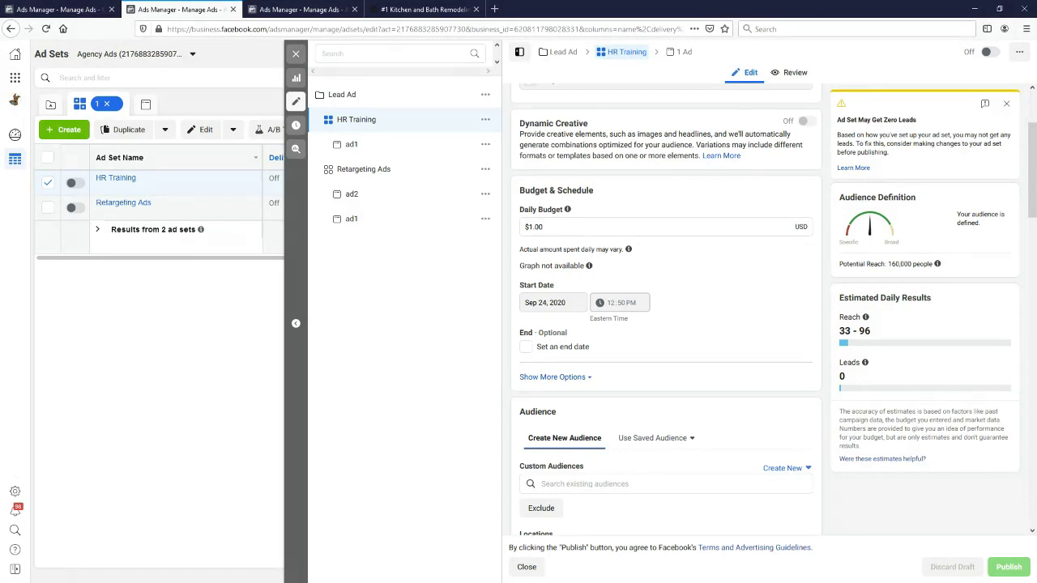
pyautogui.scroll(-1, 666, 308)
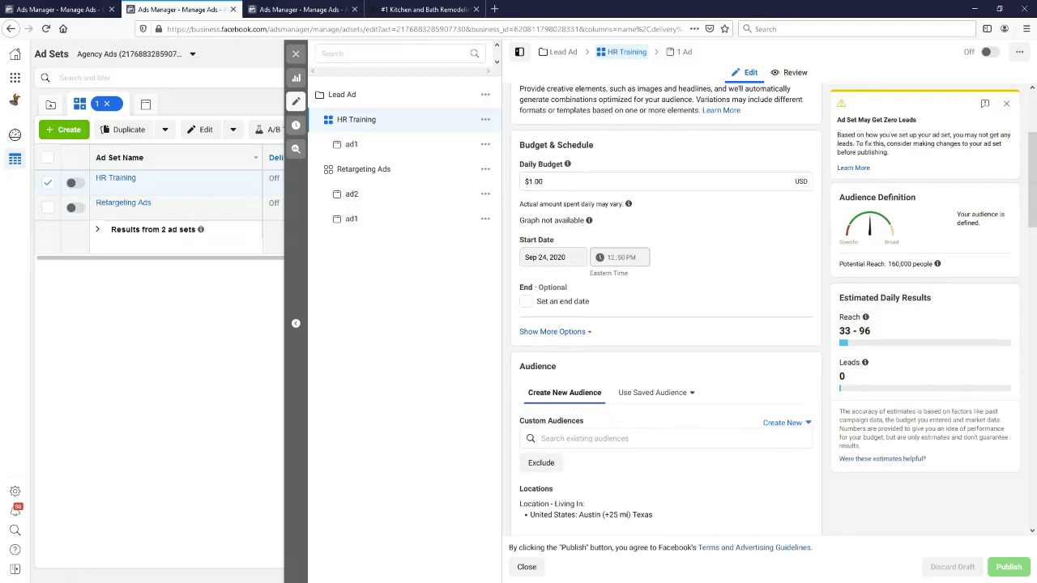
pyautogui.moveTo(589, 221)
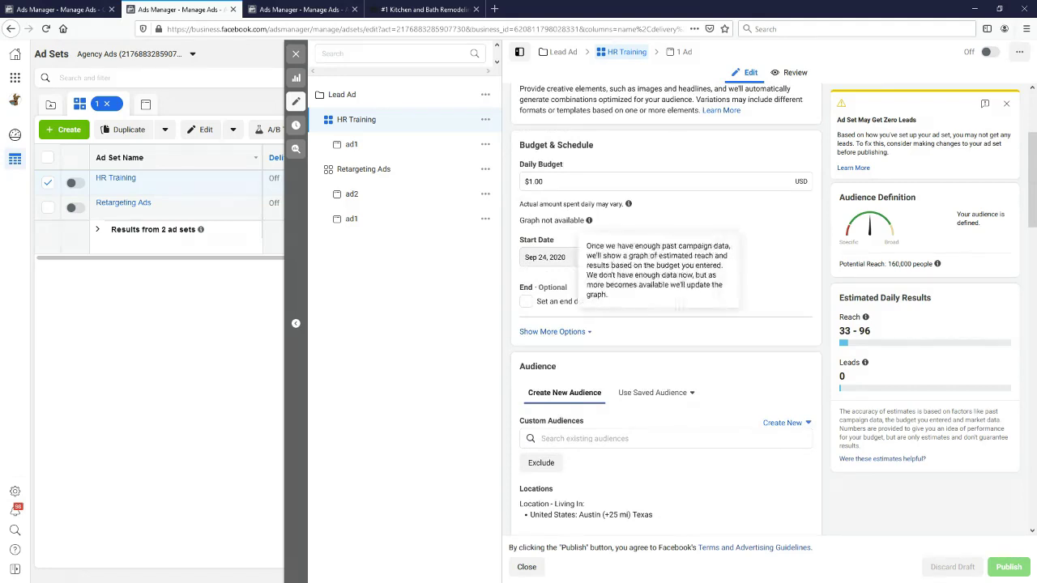
pyautogui.scroll(-2, 664, 308)
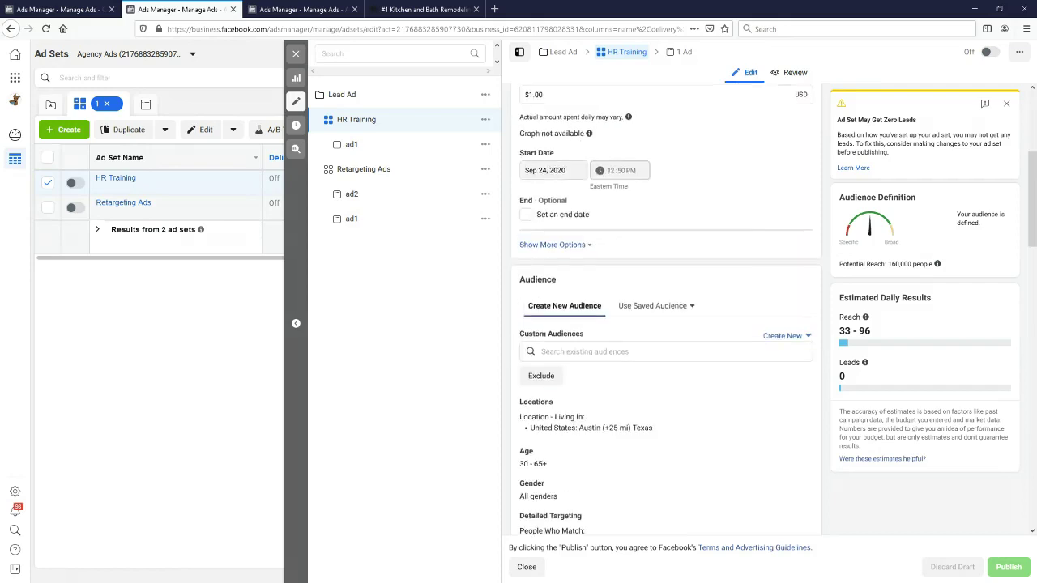
pyautogui.scroll(-5, 665, 308)
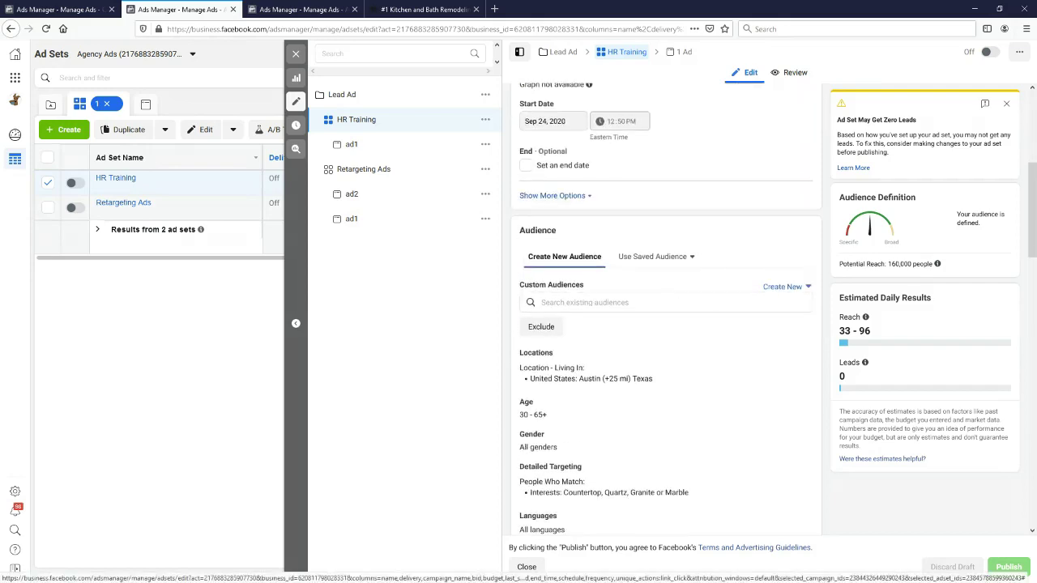
pyautogui.scroll(2, 665, 307)
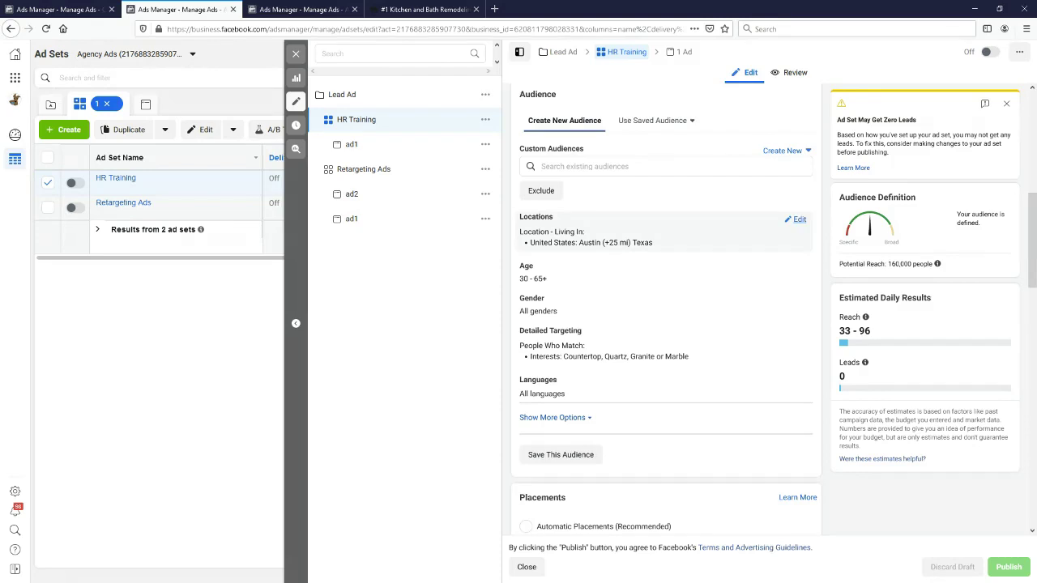
# Add the city of Tampa, Florida, United States to the ad set's included audience locations
pyautogui.click(795, 219)
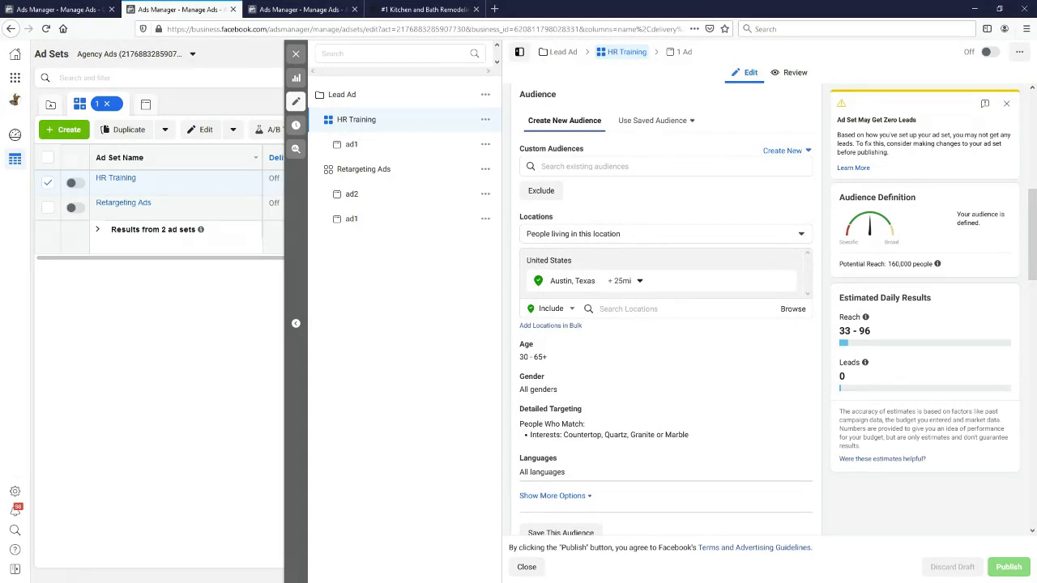
pyautogui.click(628, 308)
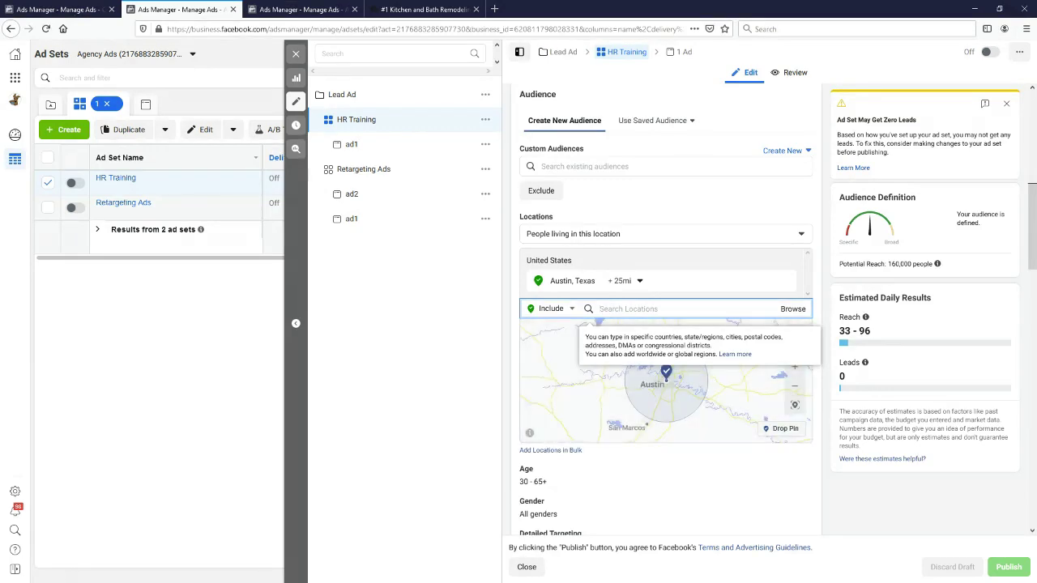
pyautogui.write('tampa')
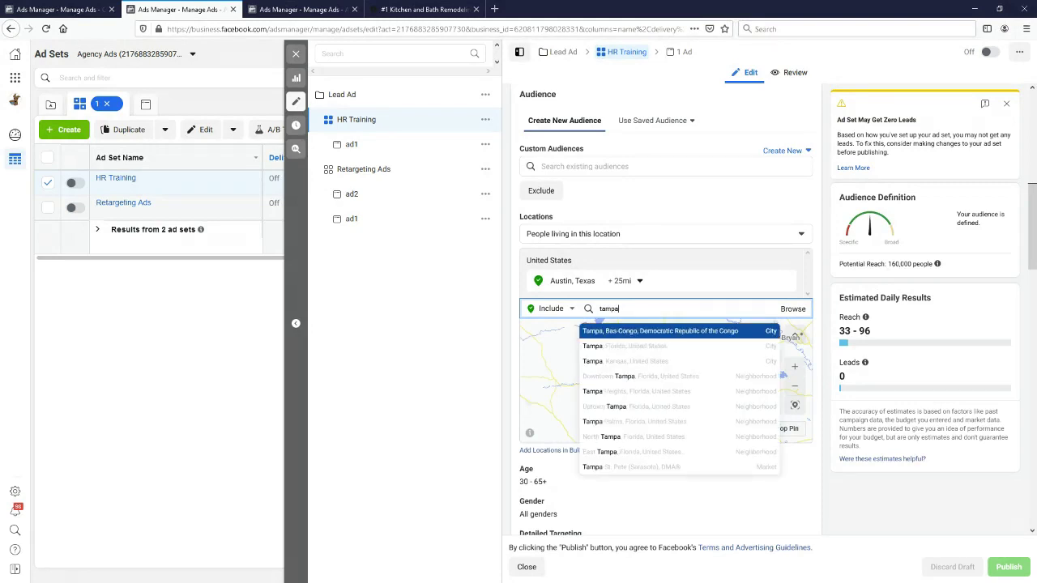
pyautogui.press('Down')
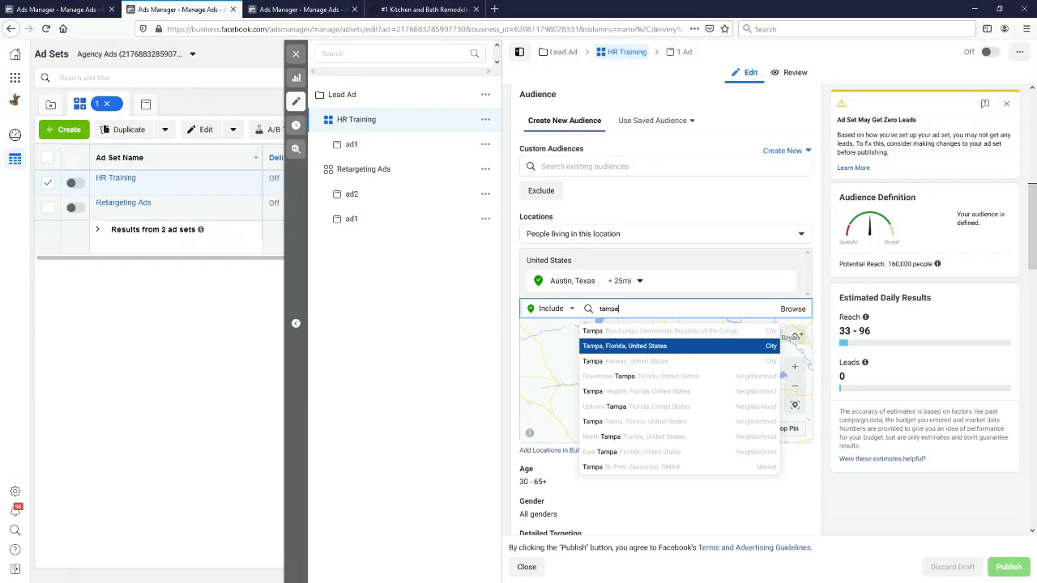
pyautogui.press('Return')
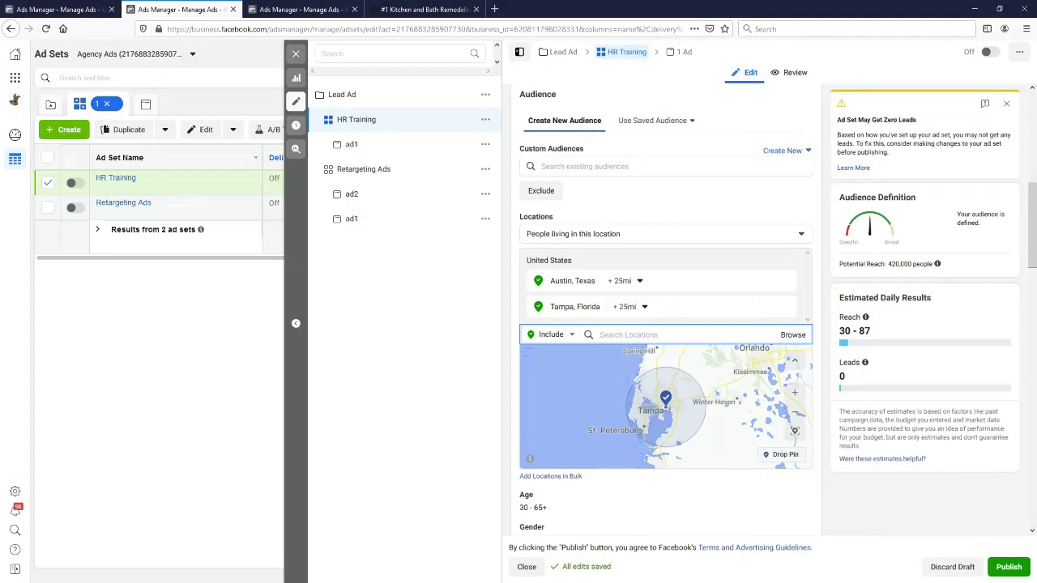
# Check the available location-type options without changing them, and remove Tampa, Florida from the included locations
pyautogui.click(649, 234)
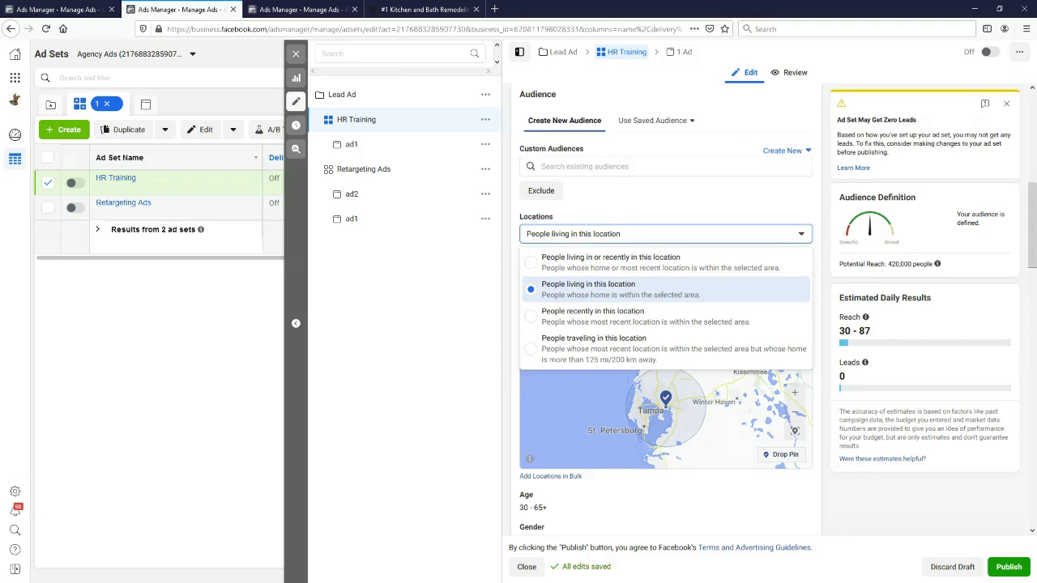
pyautogui.press('Escape')
pyautogui.scroll(-3, 666, 308)
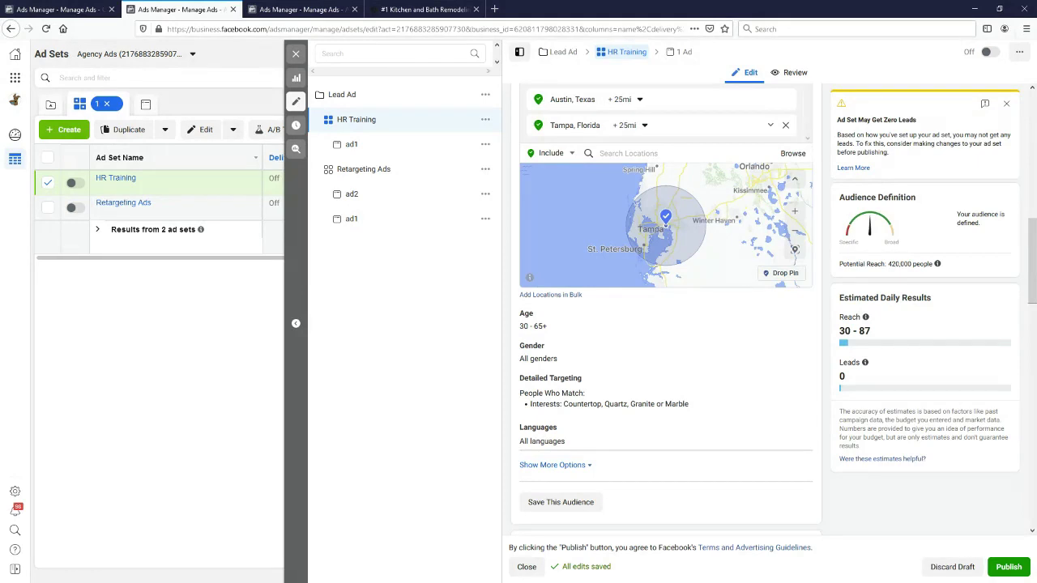
pyautogui.click(786, 125)
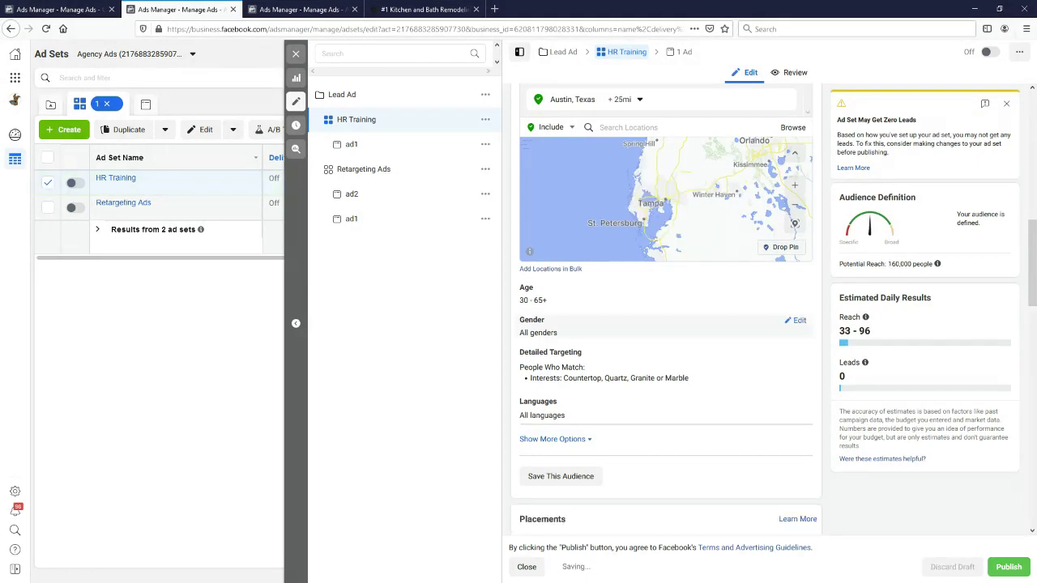
# Examine the potential reach in the ad set's audience definition
pyautogui.scroll(-1, 666, 308)
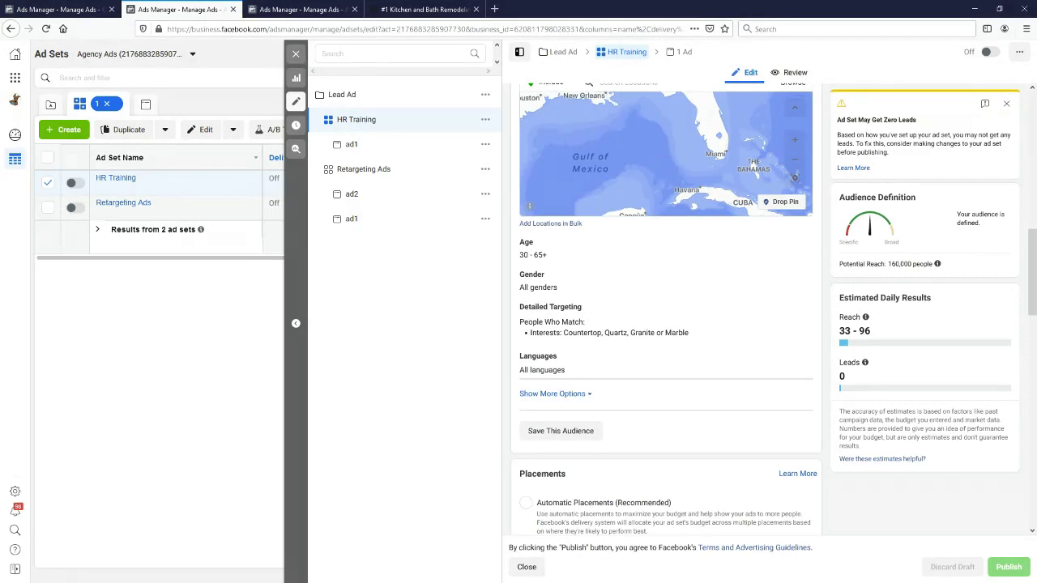
pyautogui.moveTo(848, 265); pyautogui.dragTo(913, 265)
pyautogui.click(913, 264)
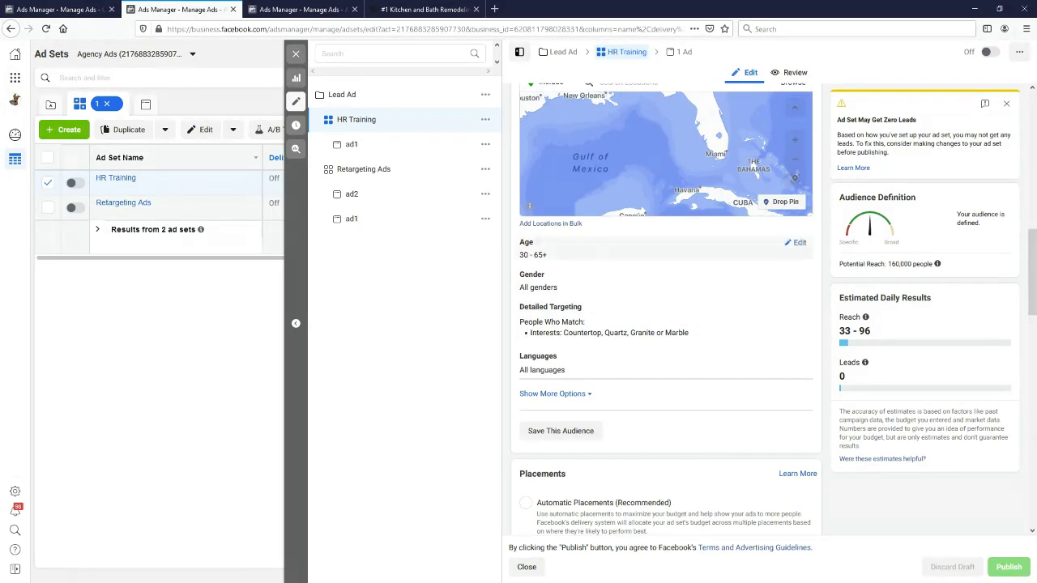
pyautogui.moveTo(938, 264)
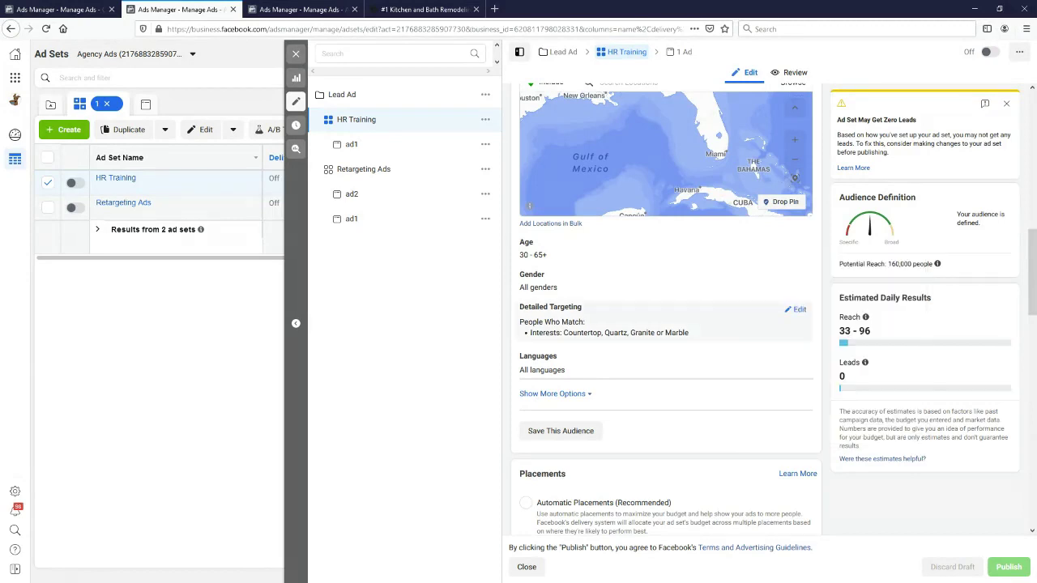
# Open the detailed targeting for editing and examine its included interests and the audience size of the Granite interest
pyautogui.scroll(-1, 665, 320)
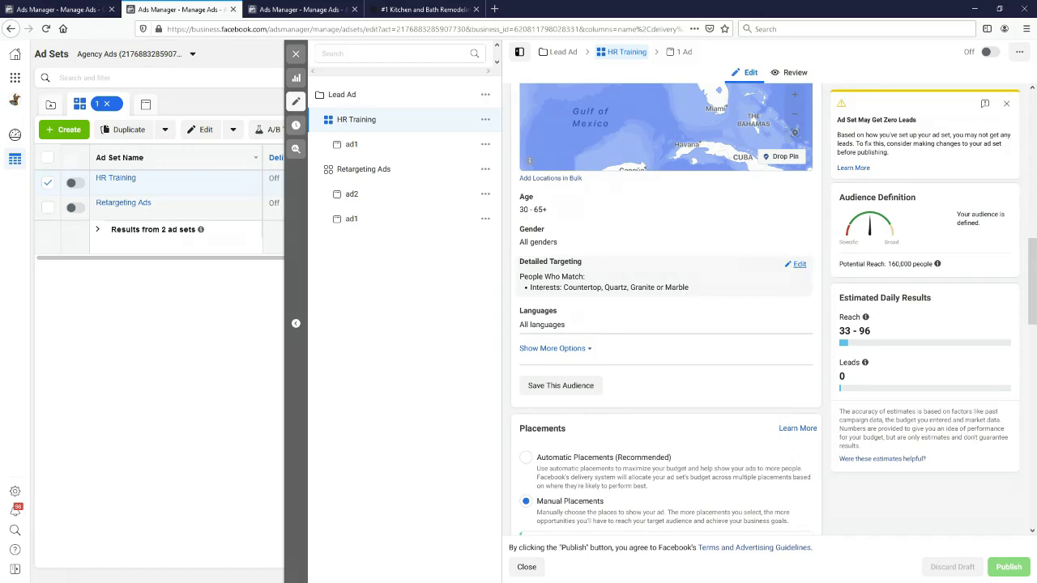
pyautogui.click(797, 265)
pyautogui.scroll(-2, 664, 307)
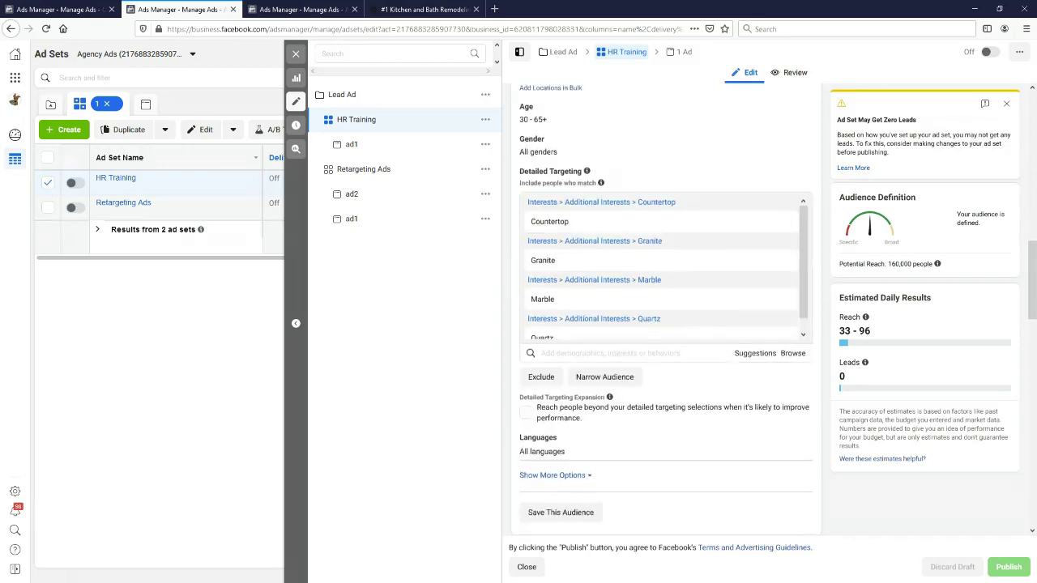
pyautogui.scroll(-1, 660, 268)
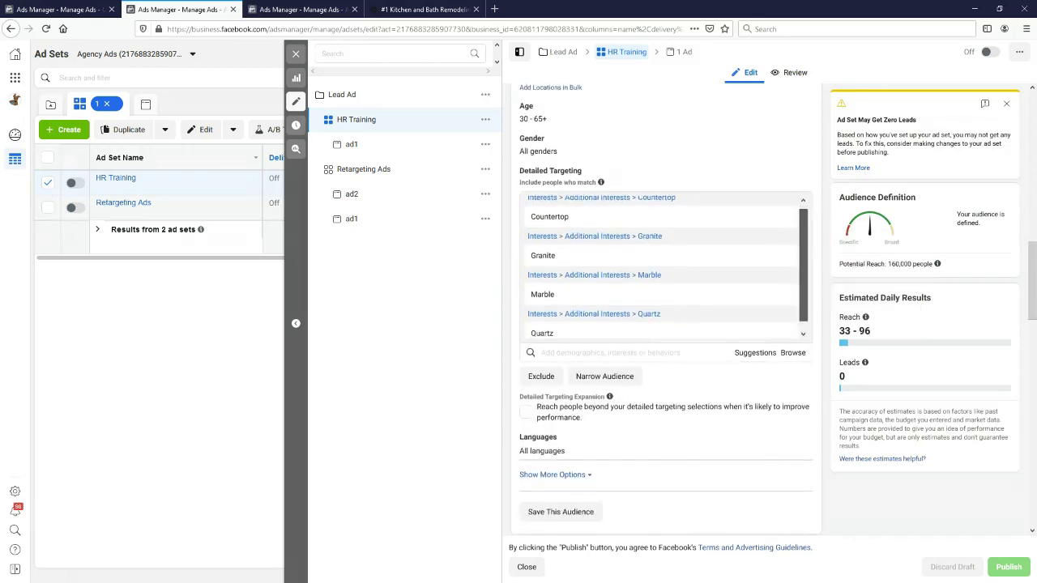
pyautogui.scroll(-1, 661, 268)
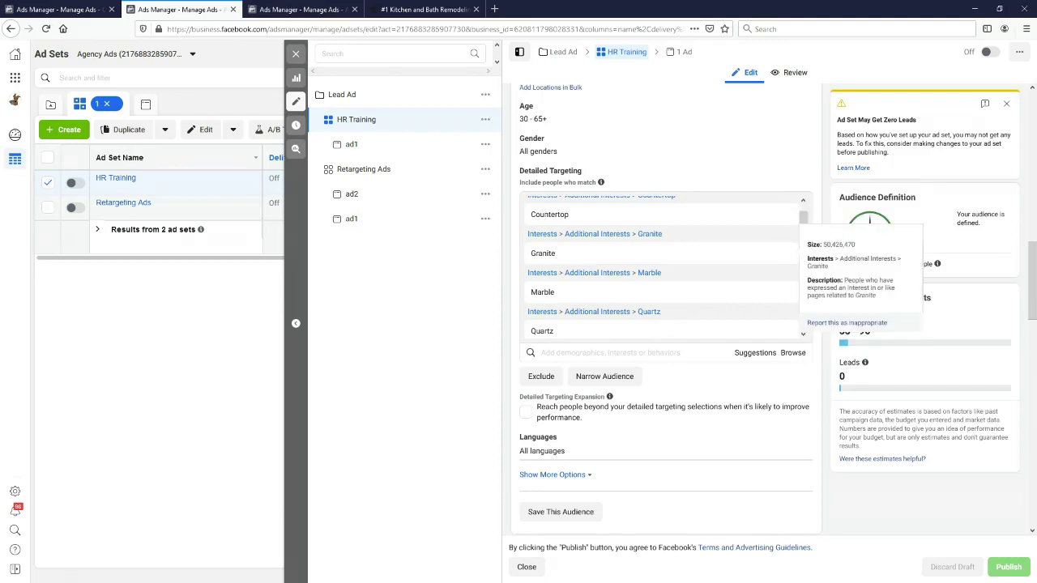
pyautogui.moveTo(808, 244); pyautogui.dragTo(902, 259)
pyautogui.scroll(-1, 667, 267)
pyautogui.scroll(2, 668, 267)
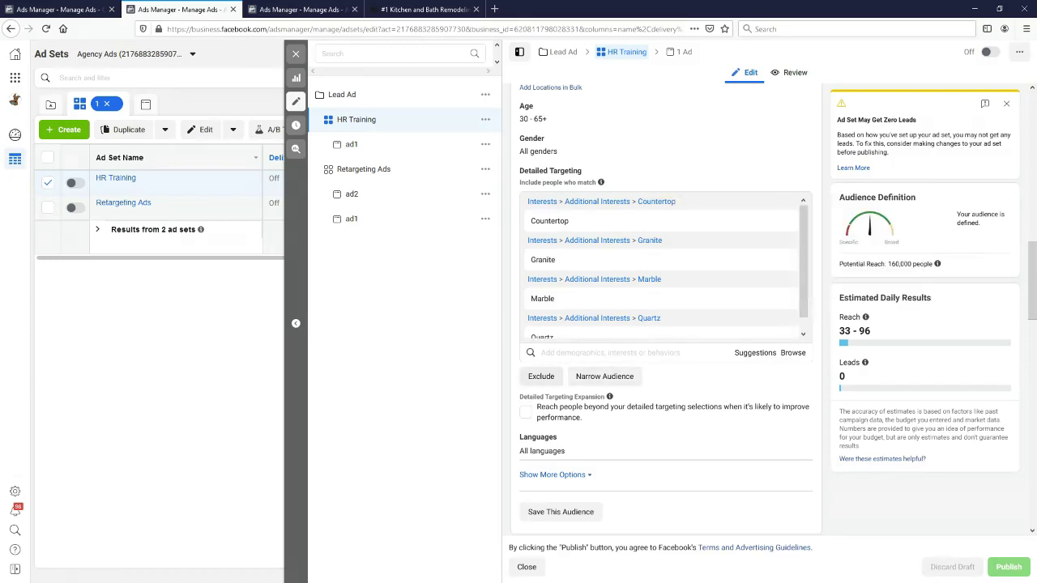
# Narrow the audience to people who must also match the education levels College grad and Doctorate degree
pyautogui.click(605, 376)
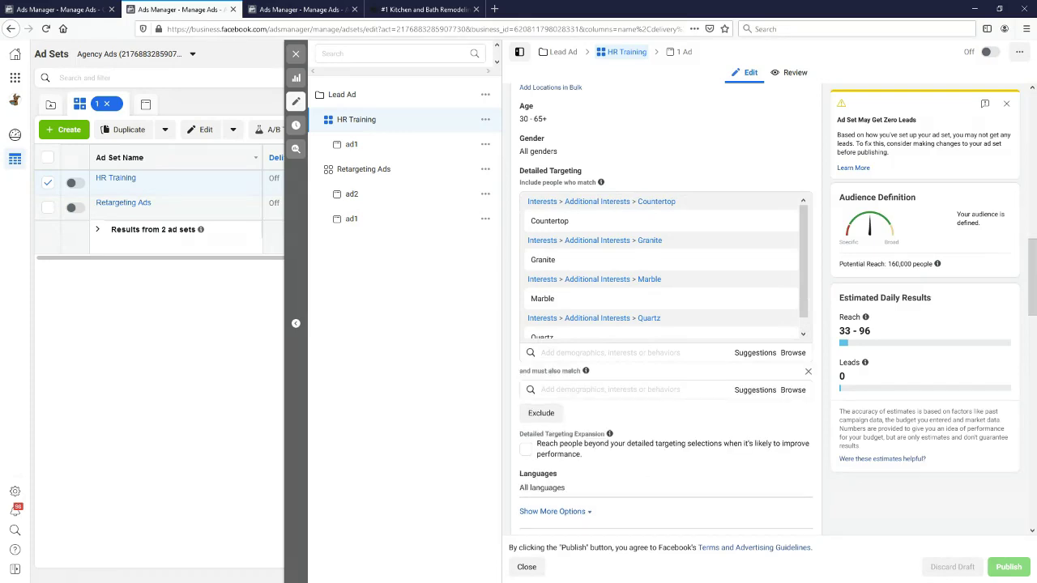
pyautogui.click(616, 390)
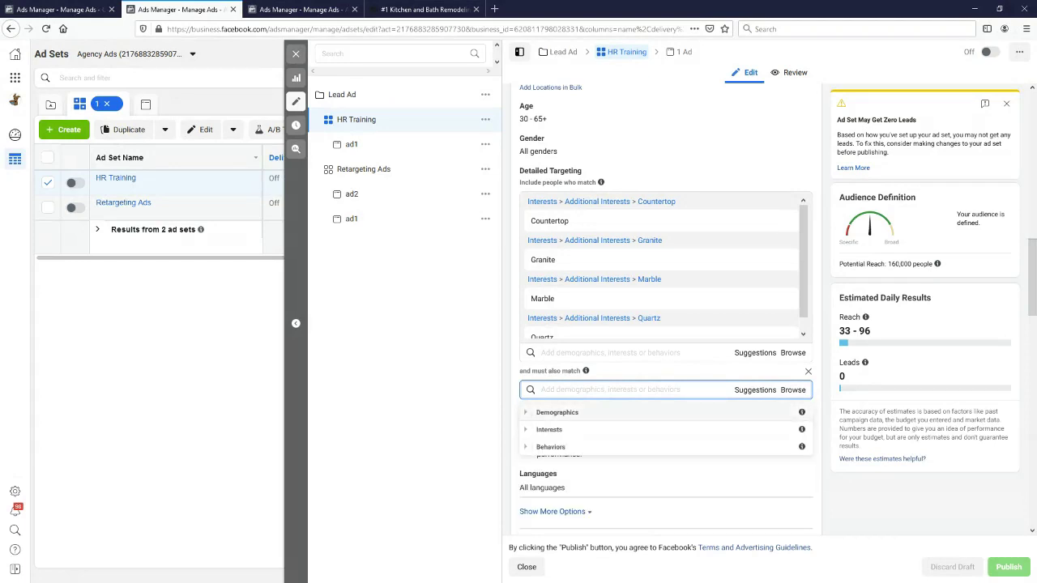
pyautogui.click(557, 413)
pyautogui.click(559, 428)
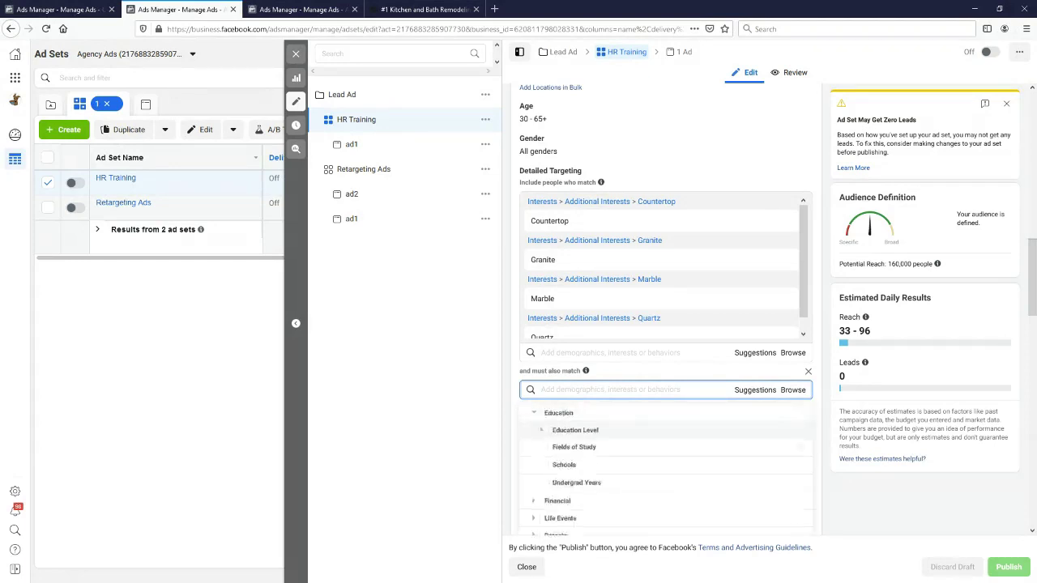
pyautogui.click(575, 429)
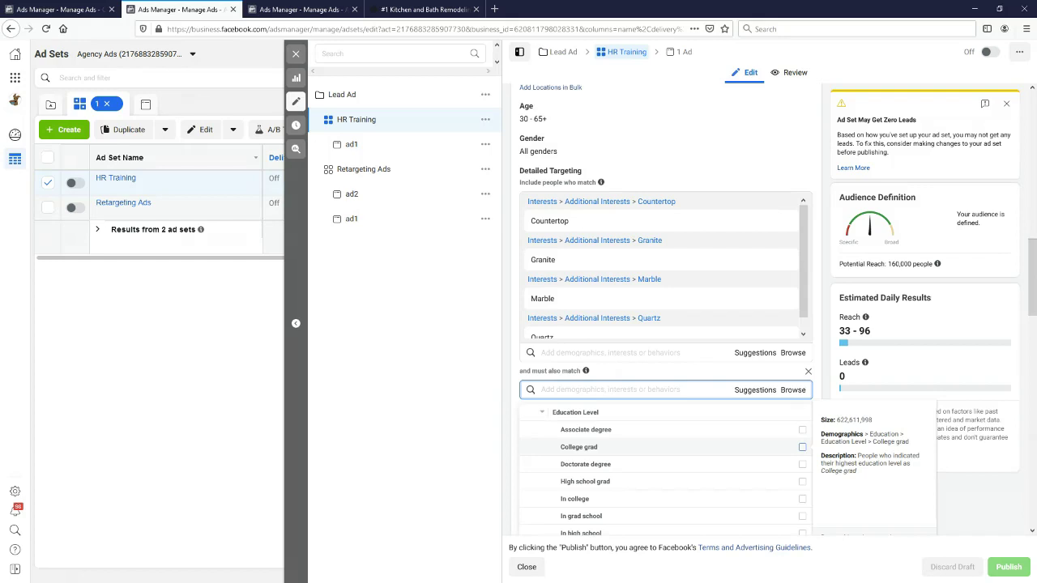
pyautogui.click(802, 446)
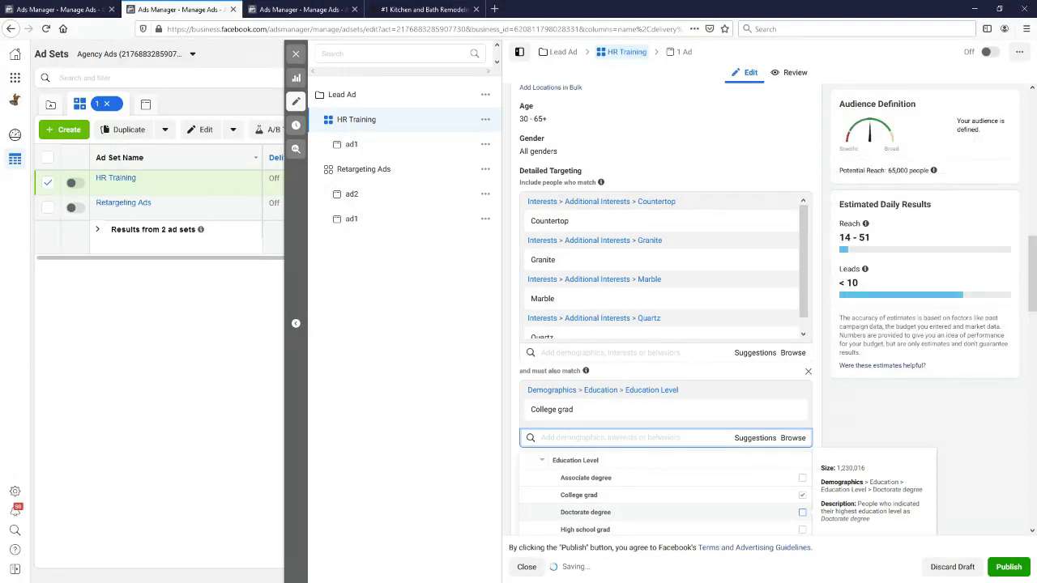
pyautogui.click(802, 512)
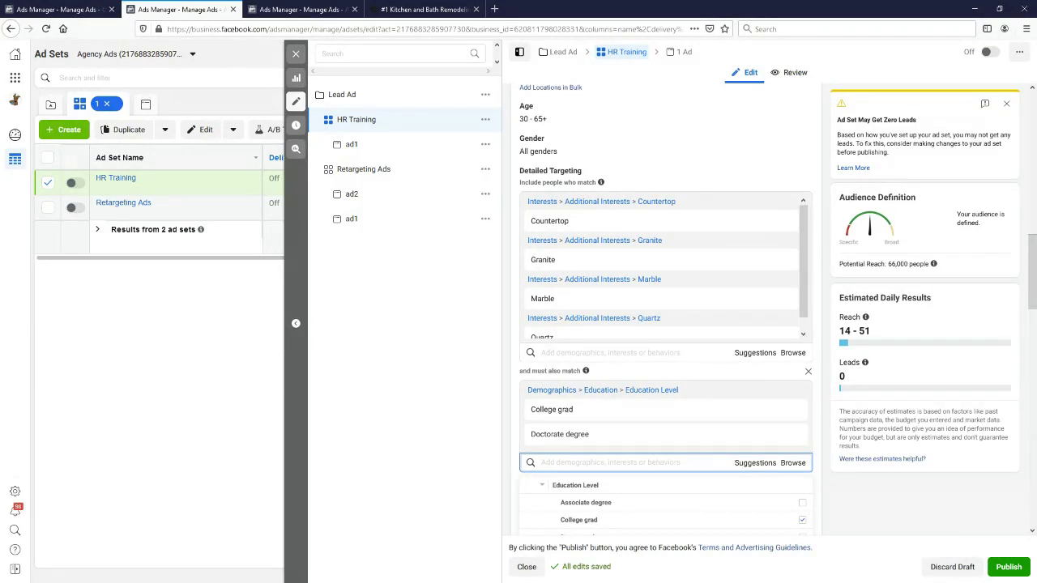
# Remove the additional education-level matching condition from the detailed targeting
pyautogui.moveTo(665, 409)
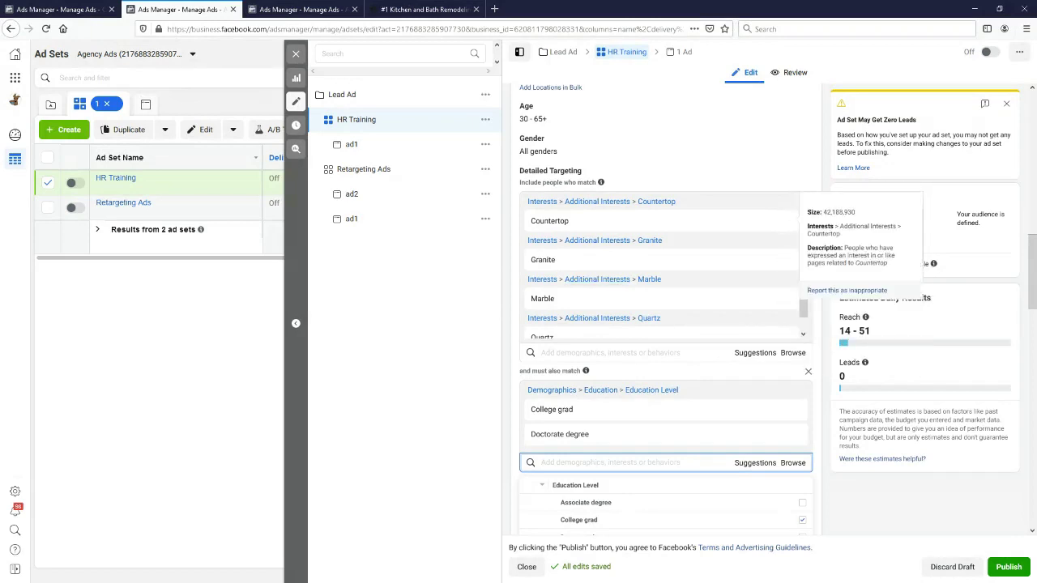
pyautogui.press('Escape')
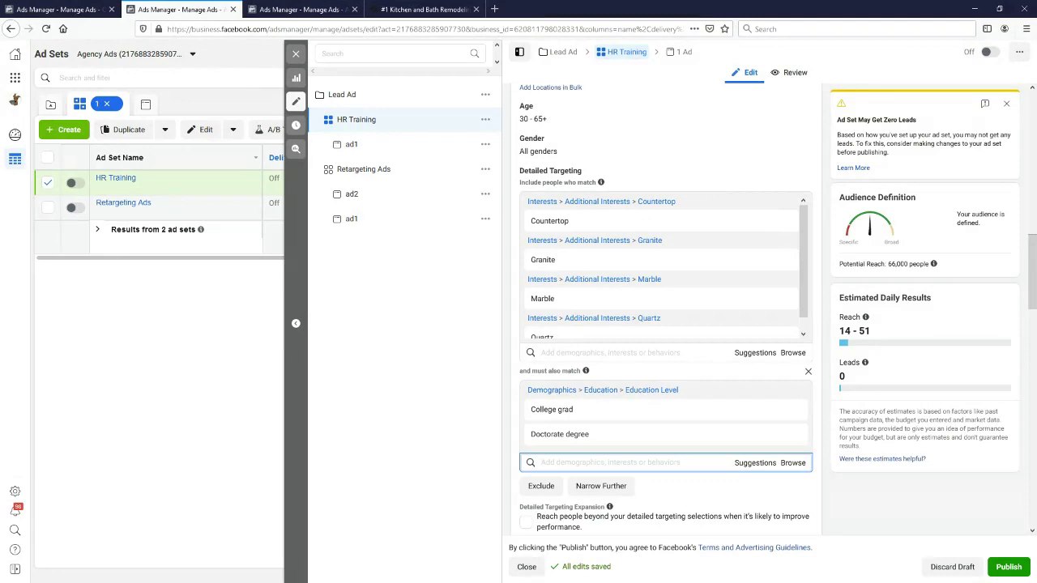
pyautogui.click(808, 371)
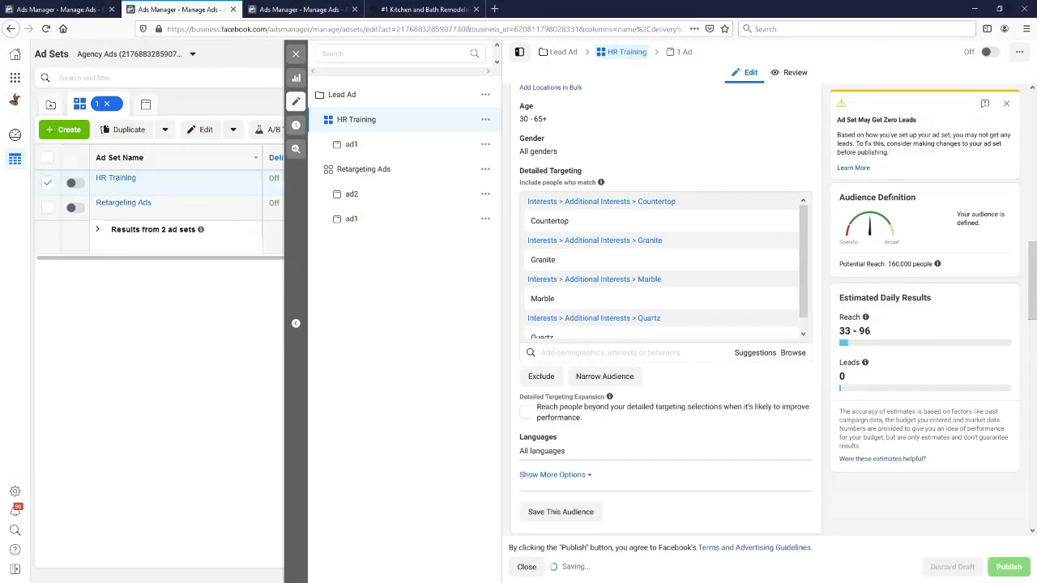
# Search the detailed targeting for "kitchen remodel" and clear the search text
pyautogui.click(615, 352)
pyautogui.write('kitchen')
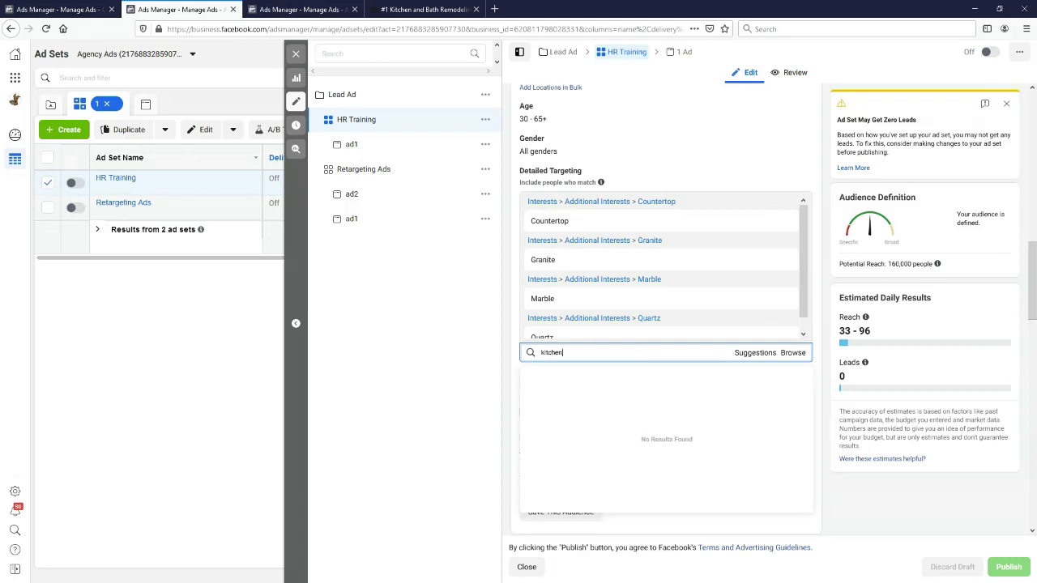
pyautogui.write(' remodel')
pyautogui.press('BackSpace')
pyautogui.press('BackSpace')
pyautogui.press('BackSpace')
pyautogui.press('BackSpace')
pyautogui.press('BackSpace')
pyautogui.press('BackSpace')
pyautogui.press('BackSpace')
pyautogui.press('BackSpace')
pyautogui.press('BackSpace')
pyautogui.press('BackSpace')
pyautogui.press('BackSpace')
pyautogui.press('BackSpace')
pyautogui.press('BackSpace')
pyautogui.press('BackSpace')
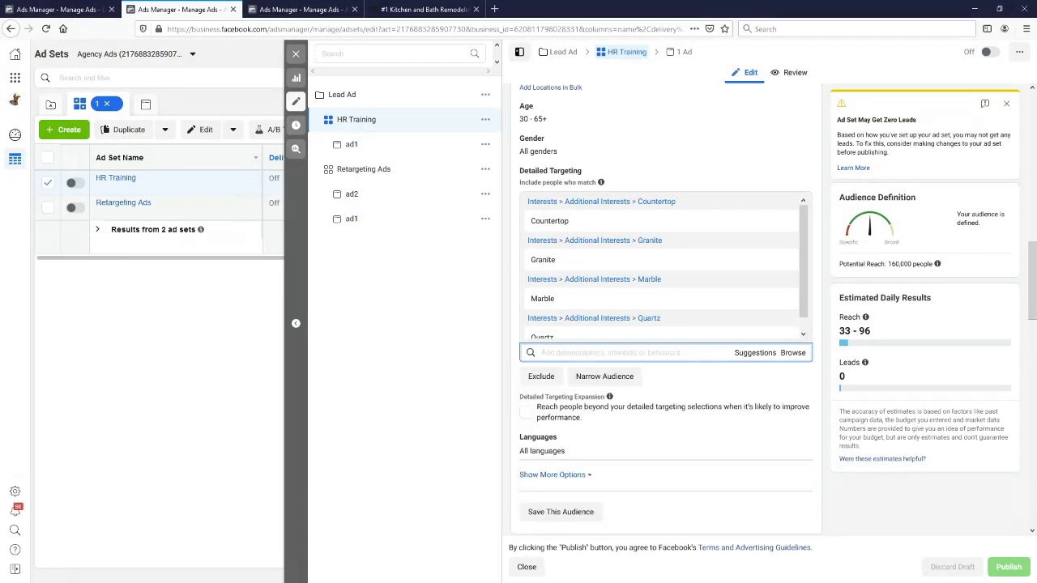
# Add the interests The Home Depot and Home improvement to the ad set's included detailed targeting
pyautogui.write('home depot')
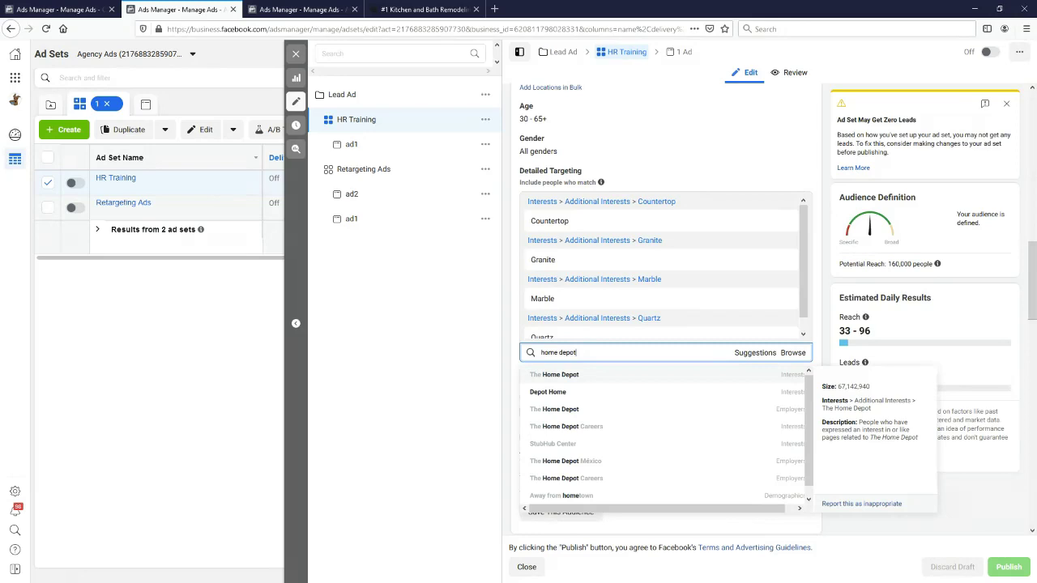
pyautogui.press('Return')
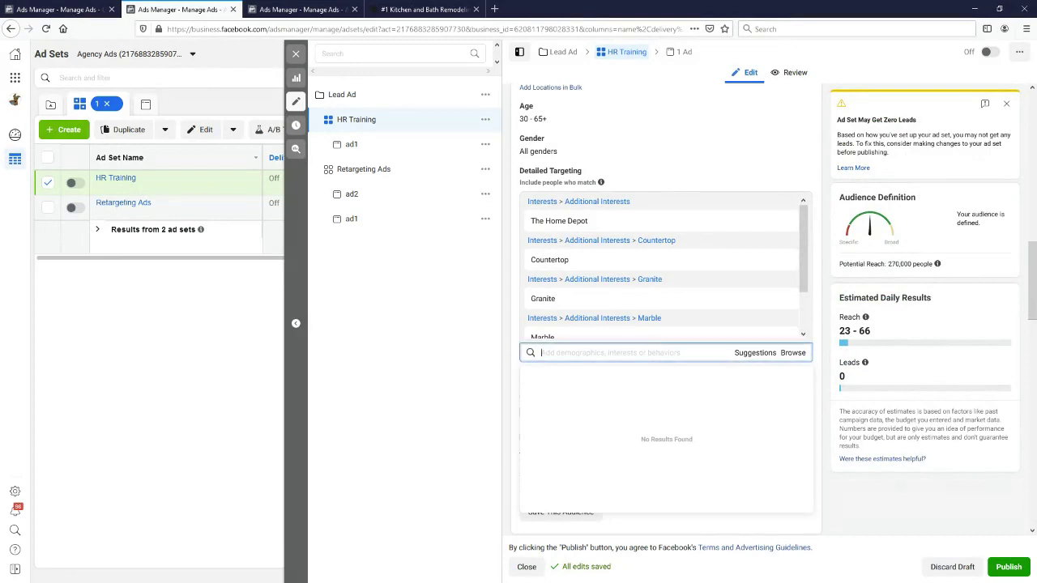
pyautogui.write('renovation')
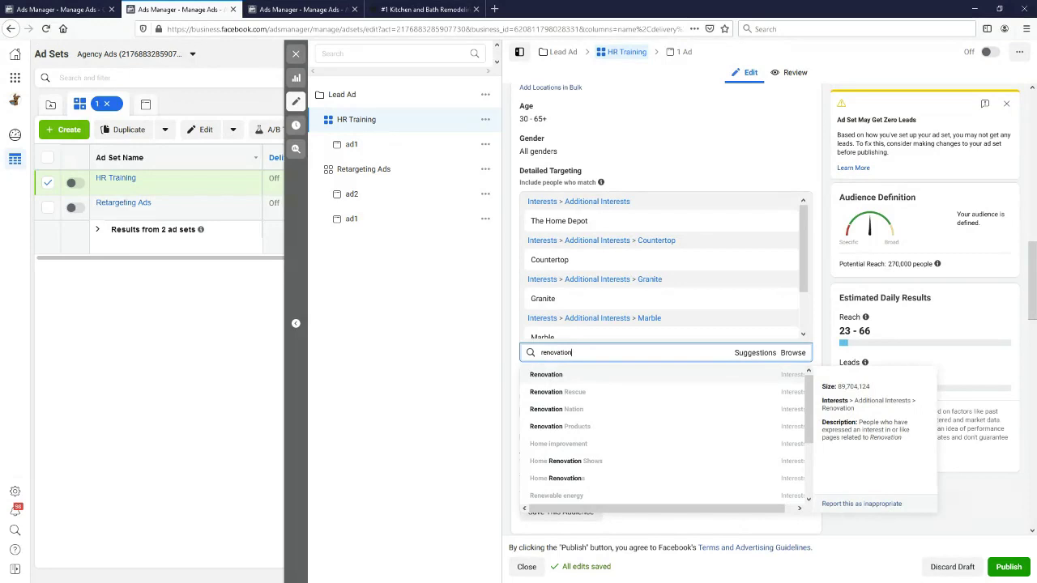
pyautogui.press('Down')
pyautogui.press('Down')
pyautogui.press('Down')
pyautogui.press('Down')
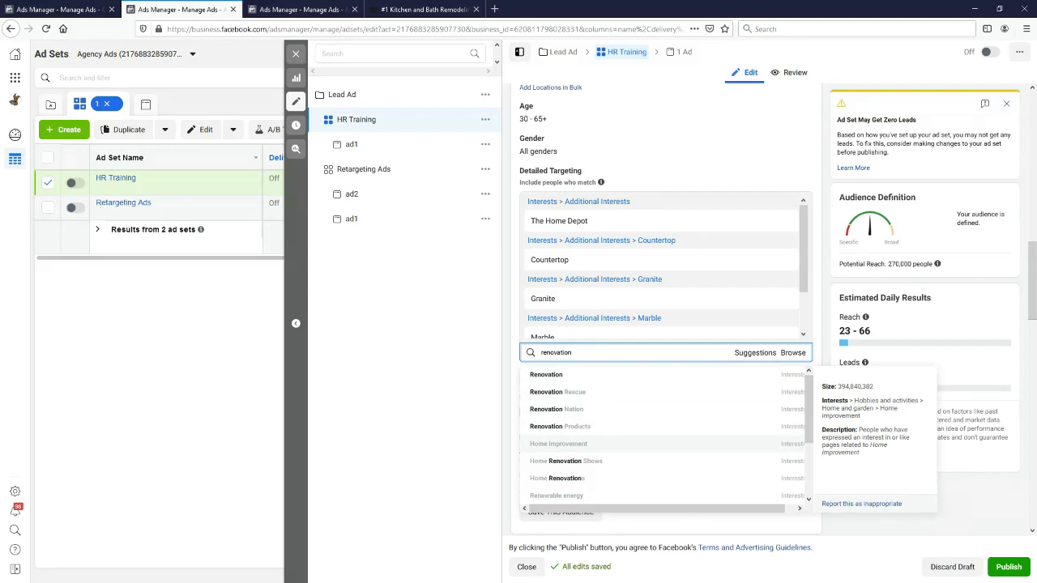
pyautogui.press('Return')
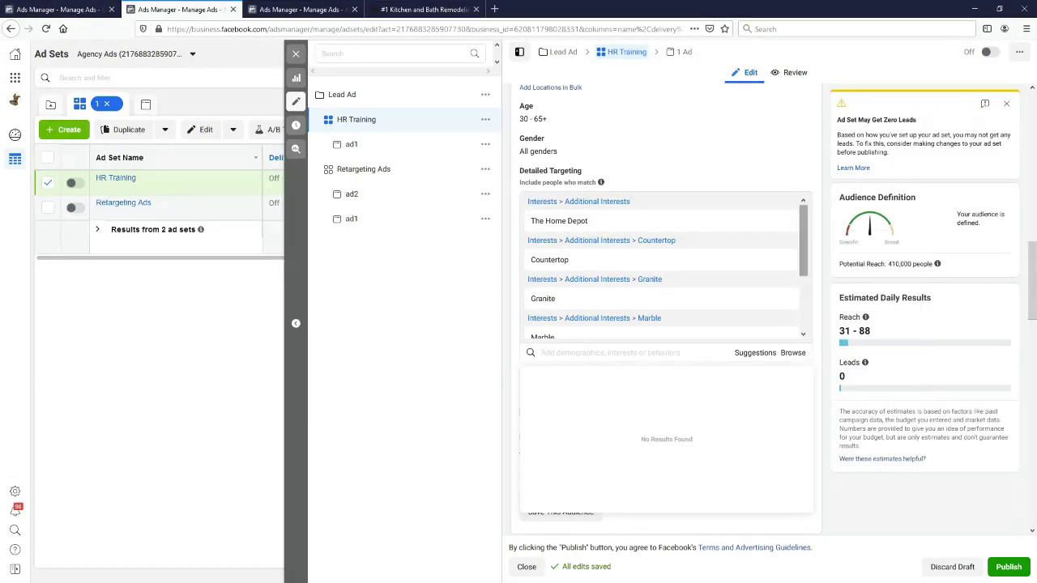
# Review the full list of included interests in the detailed targeting and close the suggestions
pyautogui.scroll(-3, 660, 268)
pyautogui.scroll(1, 660, 267)
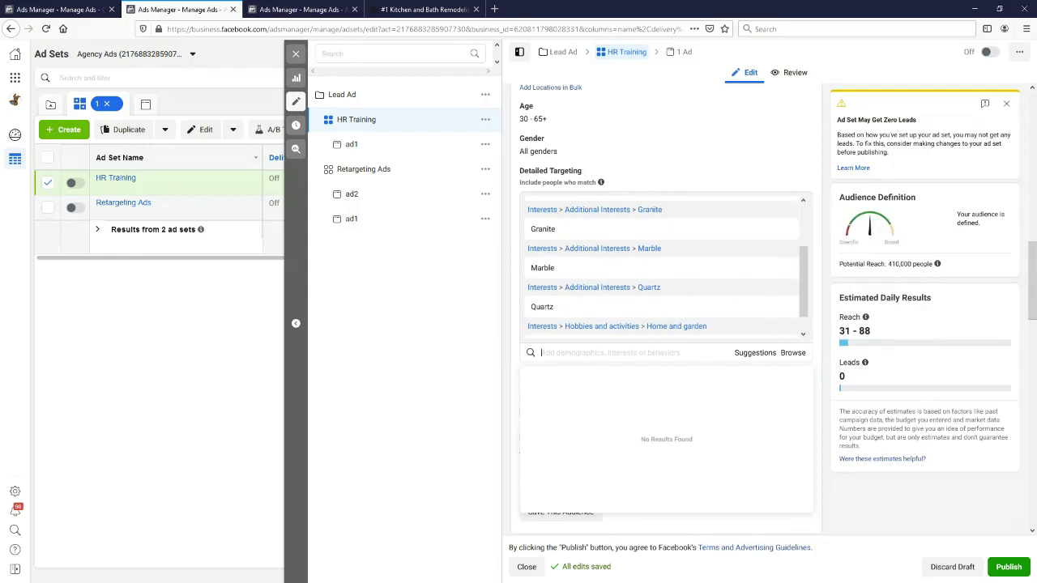
pyautogui.scroll(2, 661, 267)
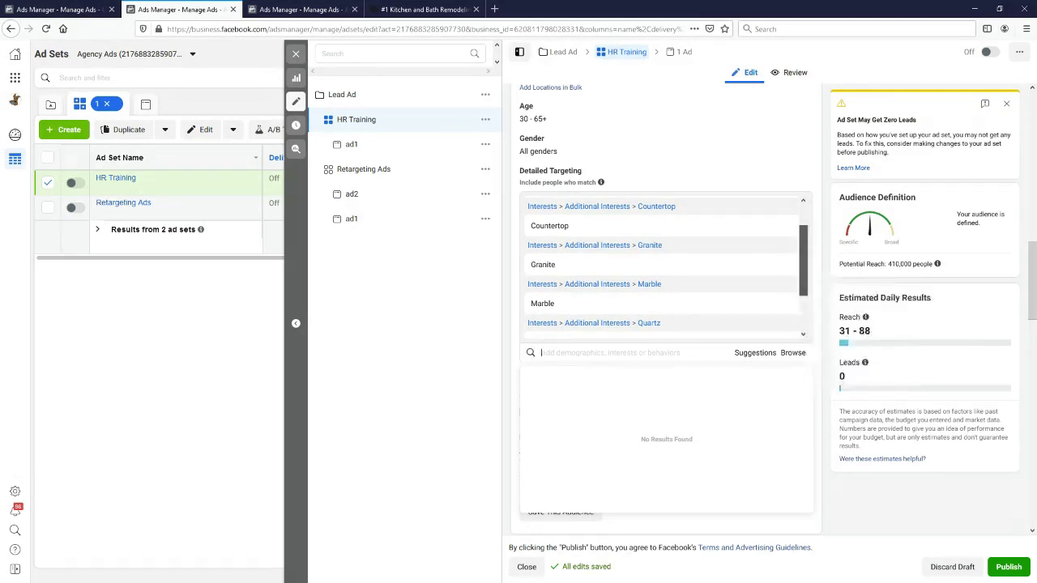
pyautogui.scroll(-3, 661, 267)
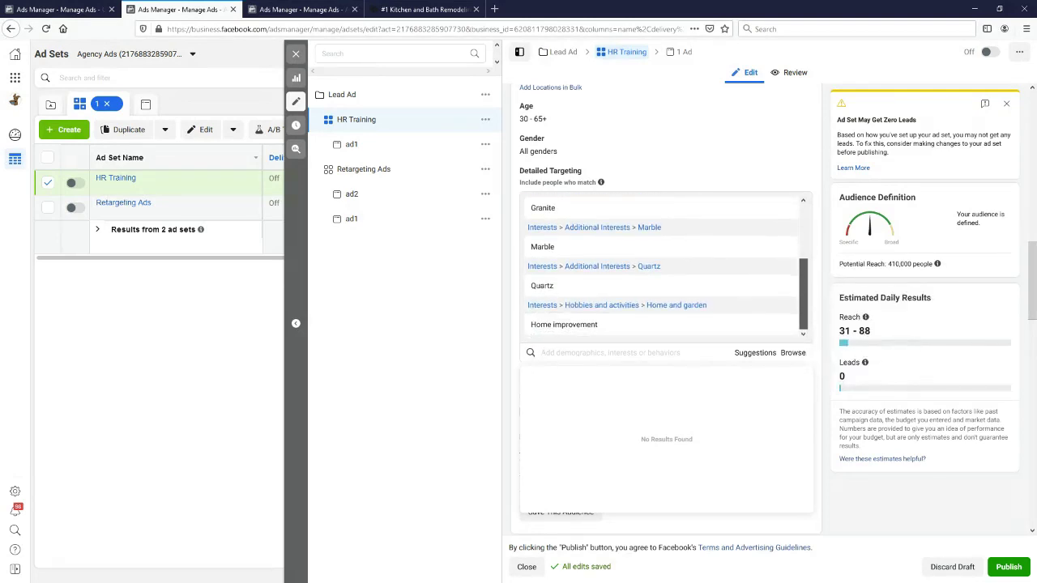
pyautogui.scroll(3, 661, 267)
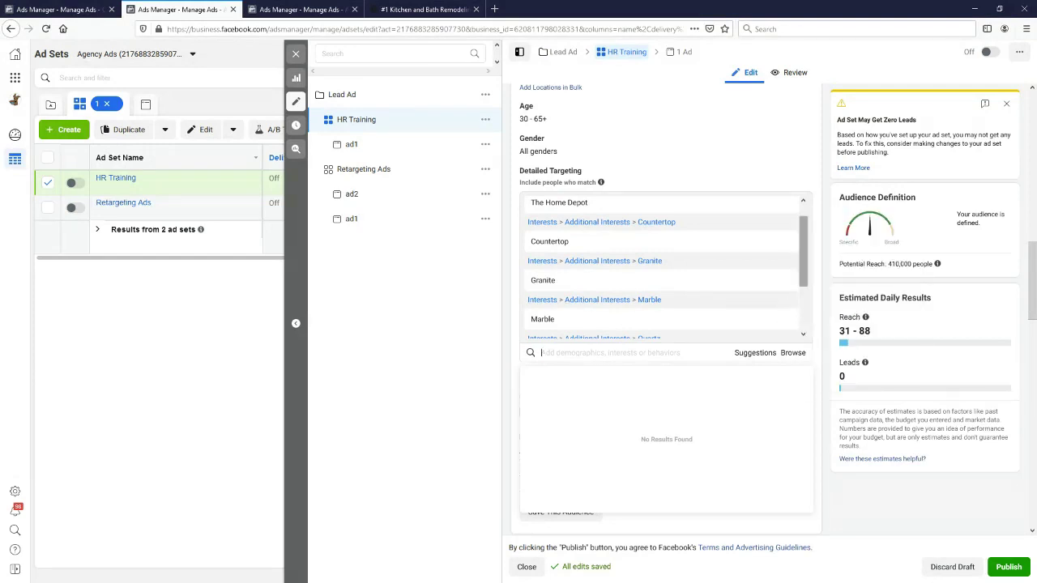
pyautogui.scroll(1, 664, 267)
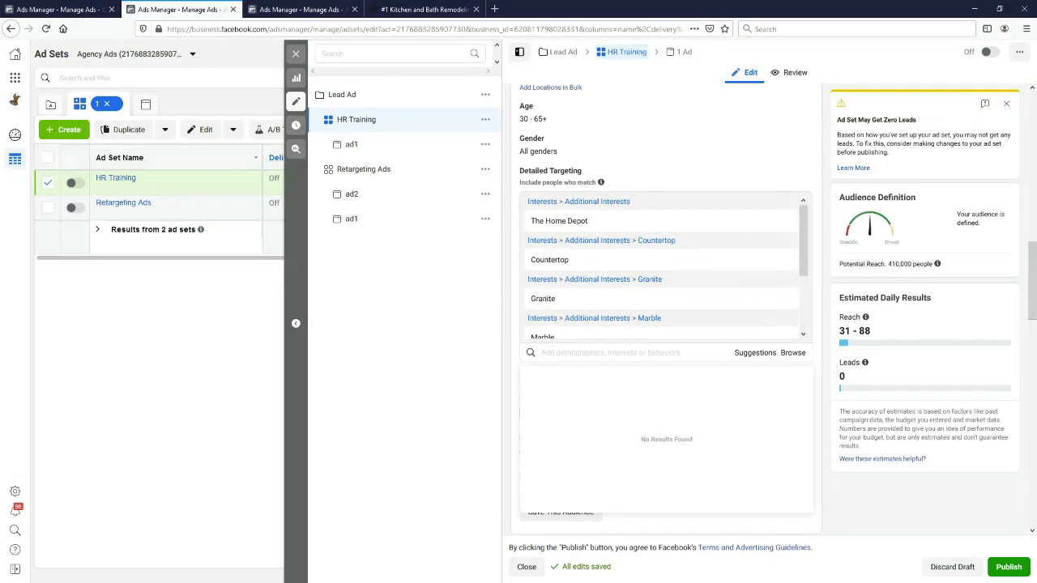
pyautogui.press('Escape')
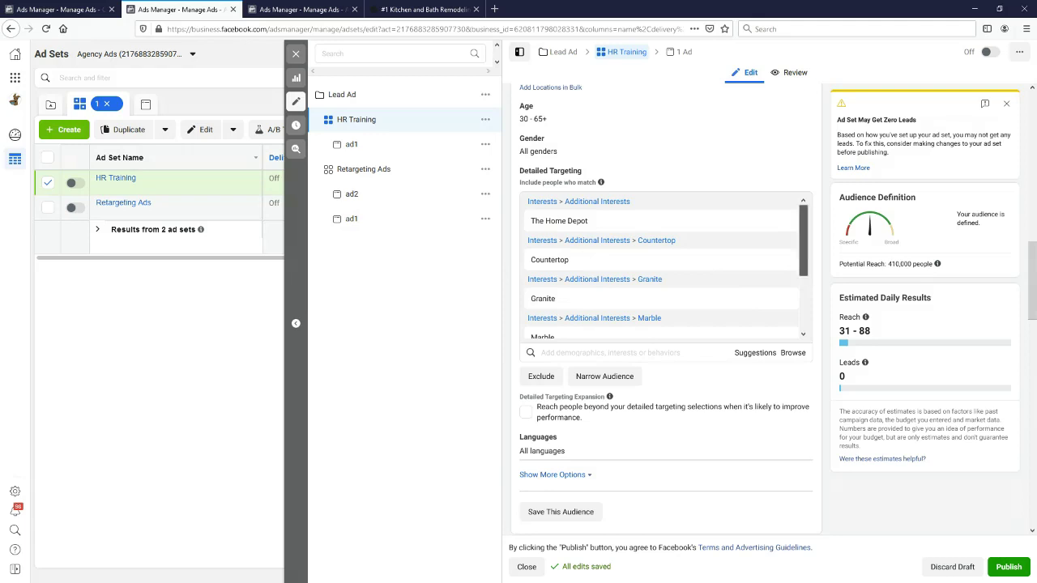
pyautogui.scroll(-1, 664, 268)
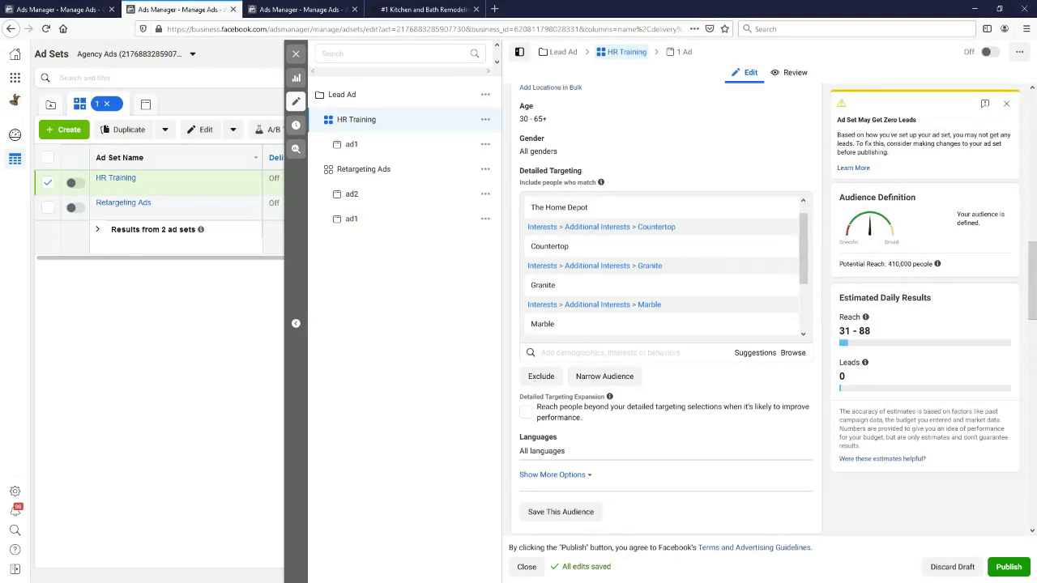
# Examine the ad set's manual placements and its optimization and delivery settings, and return to the audience section
pyautogui.scroll(-2, 665, 308)
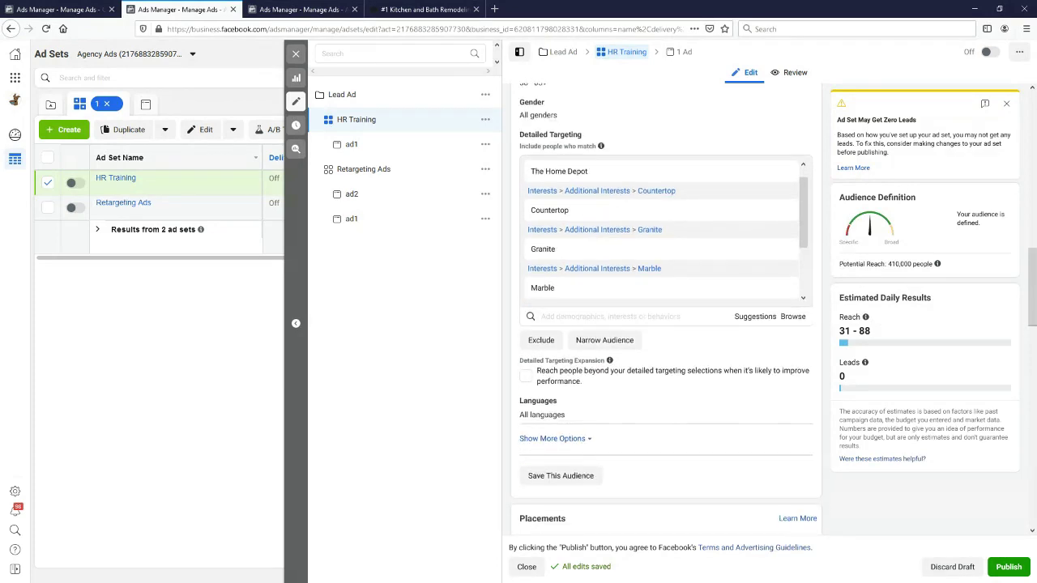
pyautogui.scroll(-4, 665, 308)
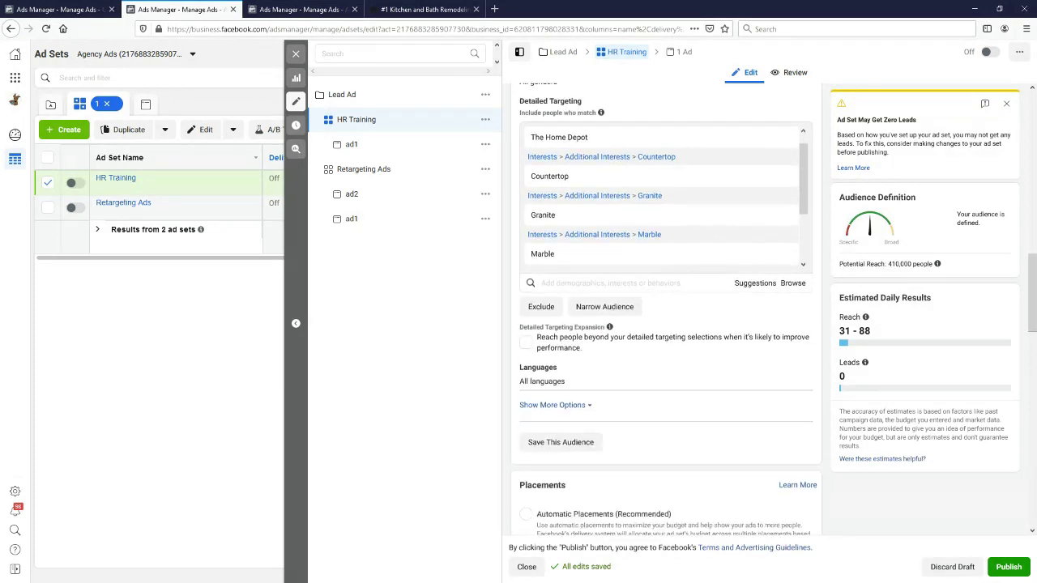
pyautogui.scroll(-3, 665, 308)
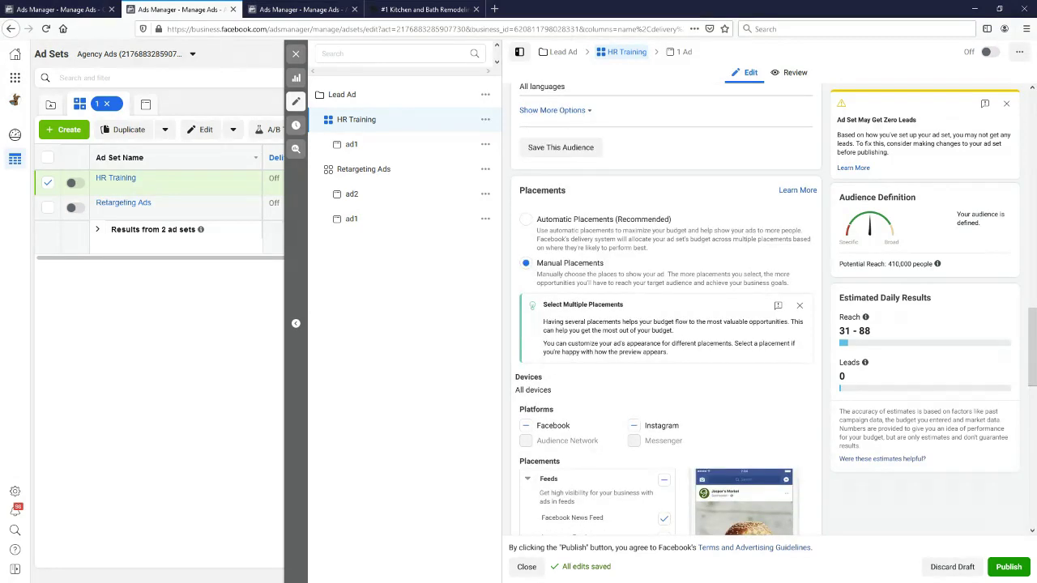
pyautogui.scroll(-3, 664, 308)
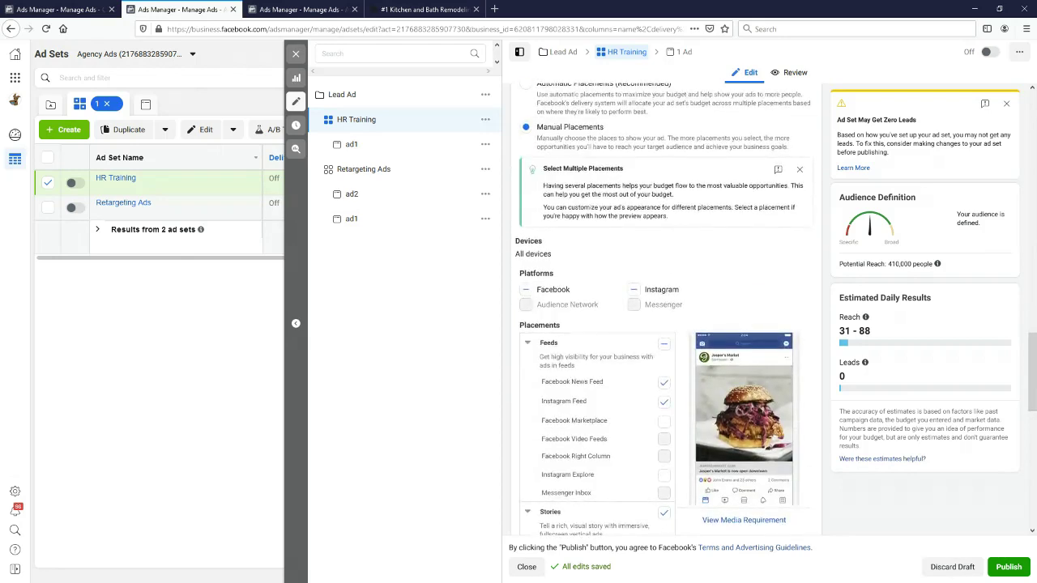
pyautogui.scroll(-2, 665, 308)
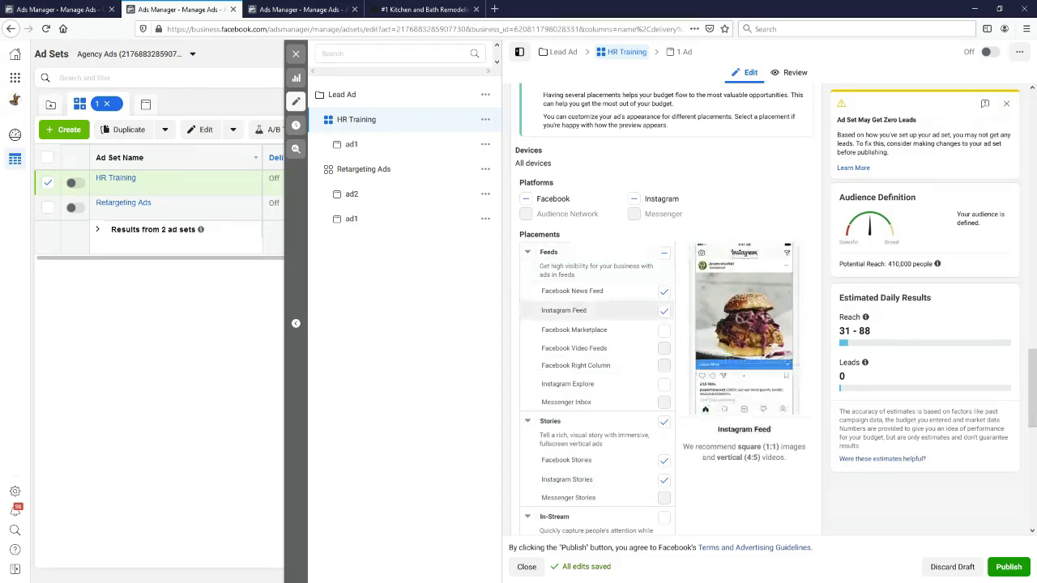
pyautogui.scroll(-5, 596, 324)
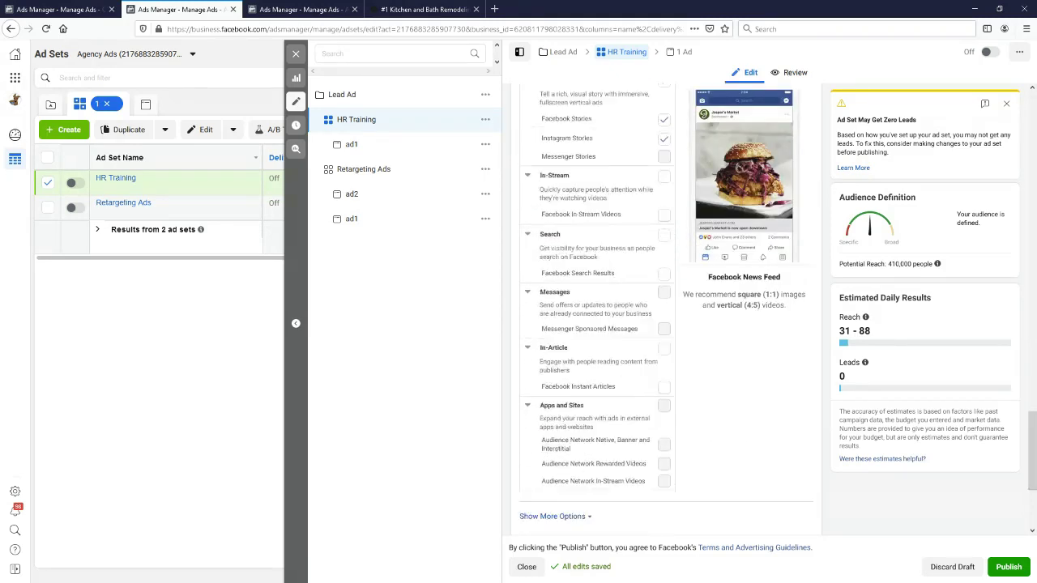
pyautogui.scroll(-3, 668, 308)
pyautogui.scroll(3, 668, 307)
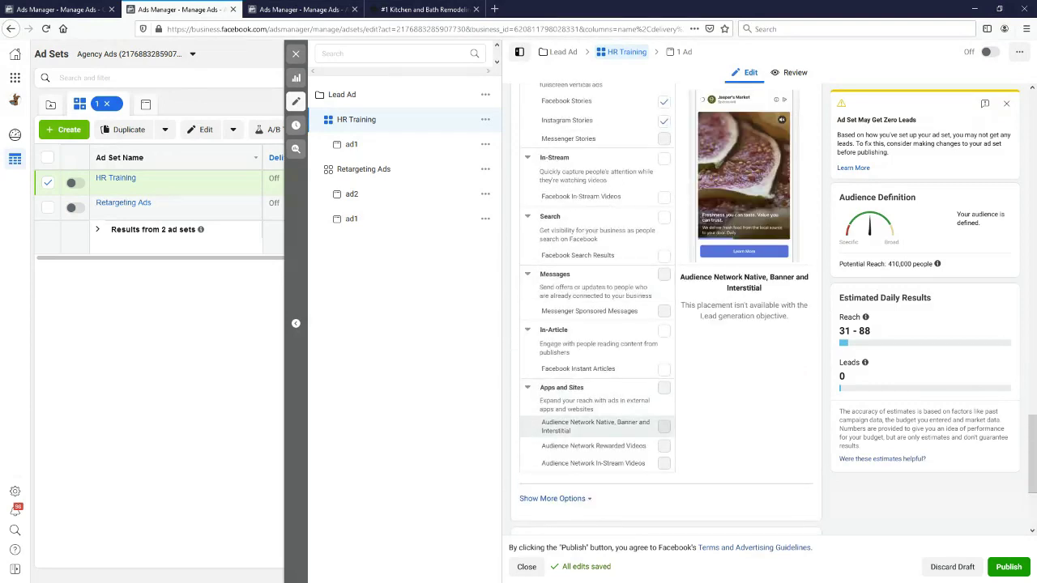
pyautogui.scroll(-3, 596, 426)
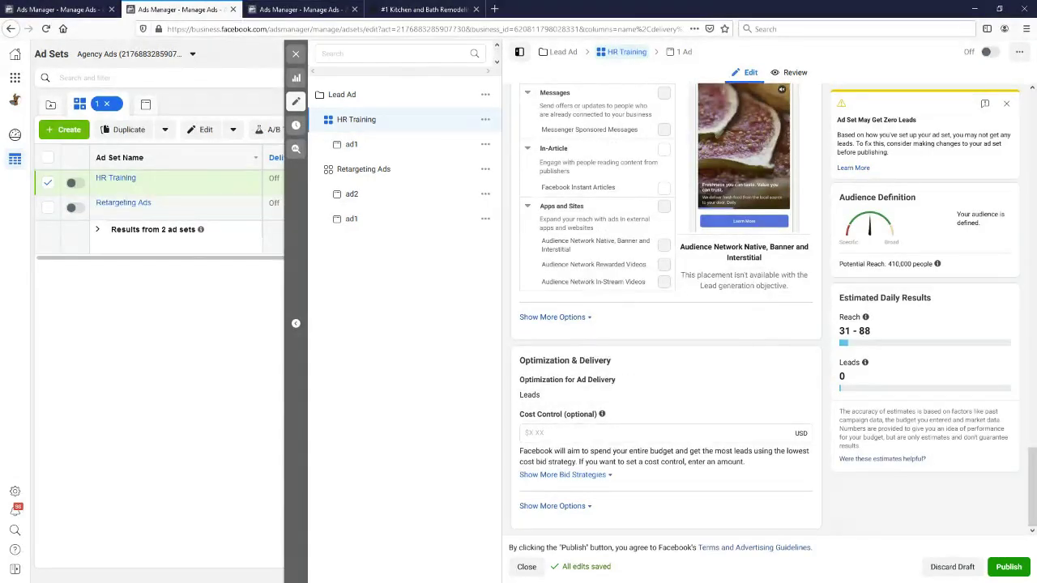
pyautogui.scroll(15, 666, 308)
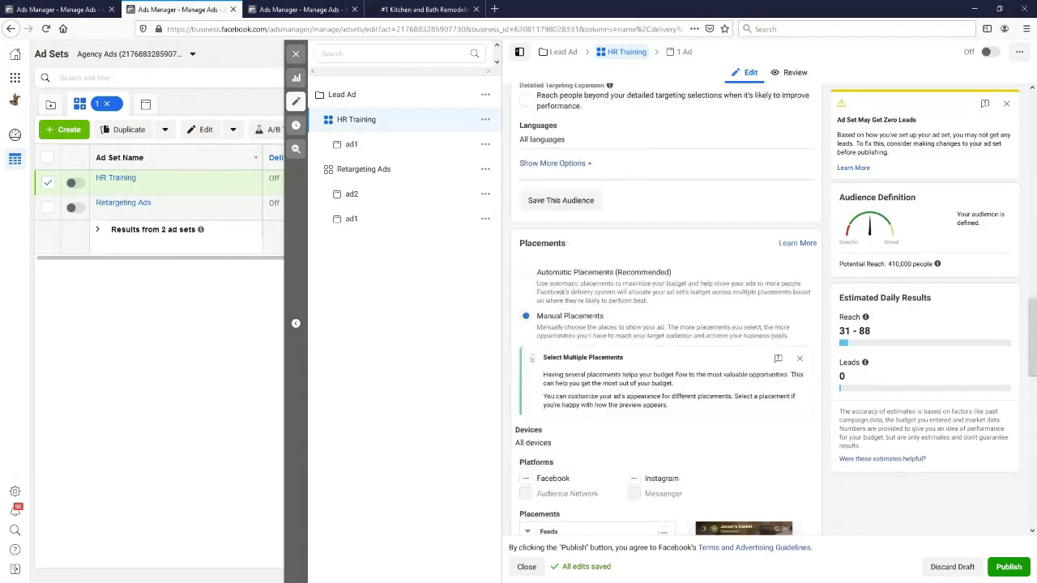
pyautogui.scroll(3, 666, 308)
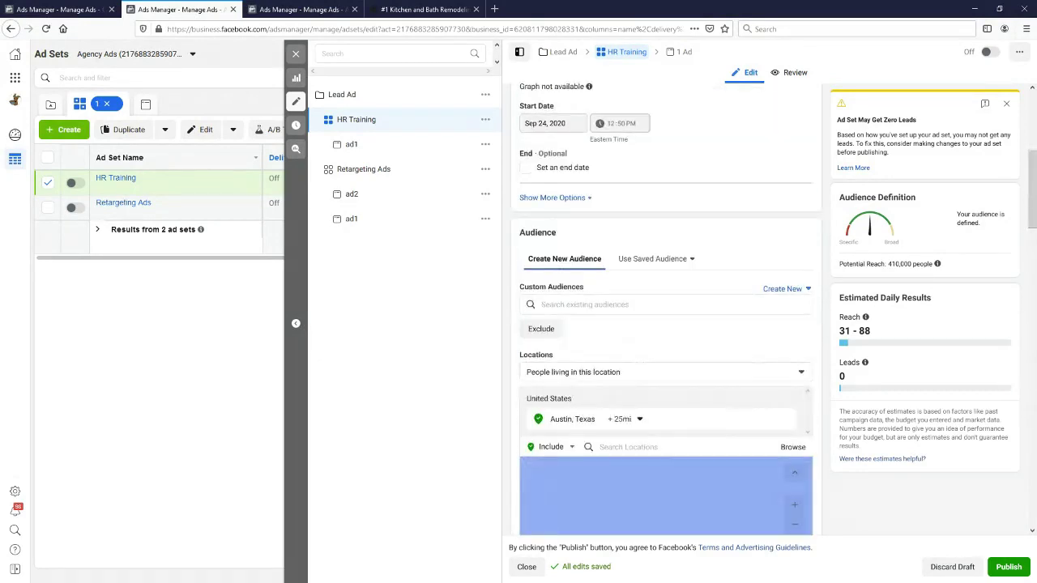
# Switch to the editor of ad1 in the HR Training ad set and go to its ad creative
pyautogui.hotkey('ctrl', 'Tab')
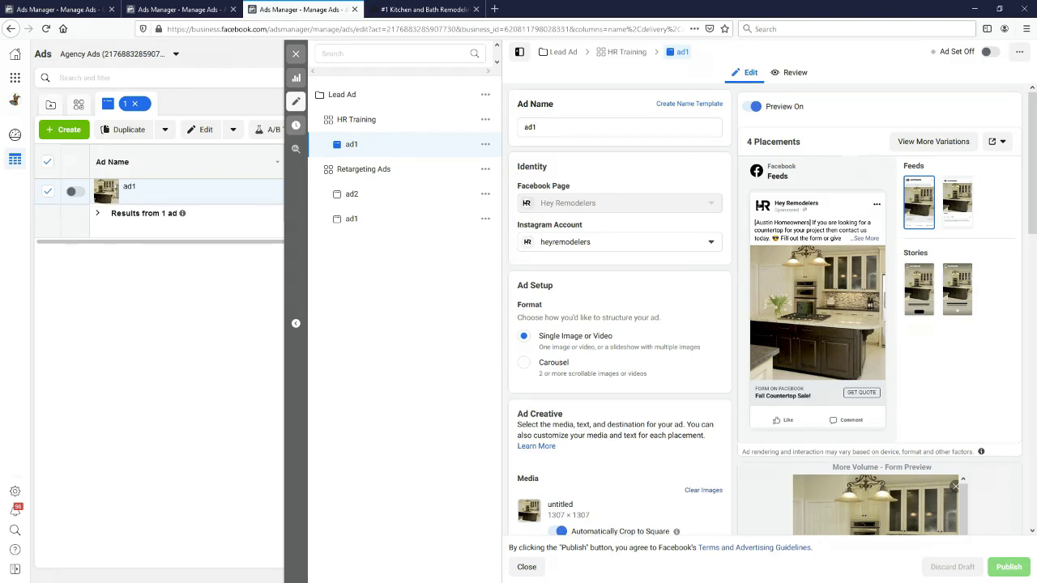
pyautogui.scroll(-4, 620, 324)
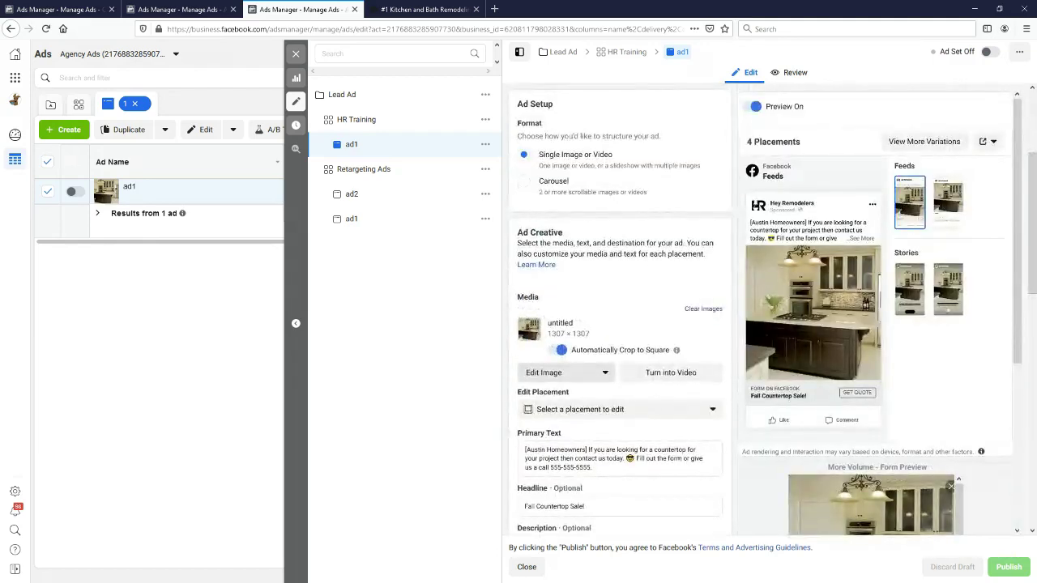
# Try shifting the square crop of the ad's image slightly sideways and close the crop editor
pyautogui.click(568, 373)
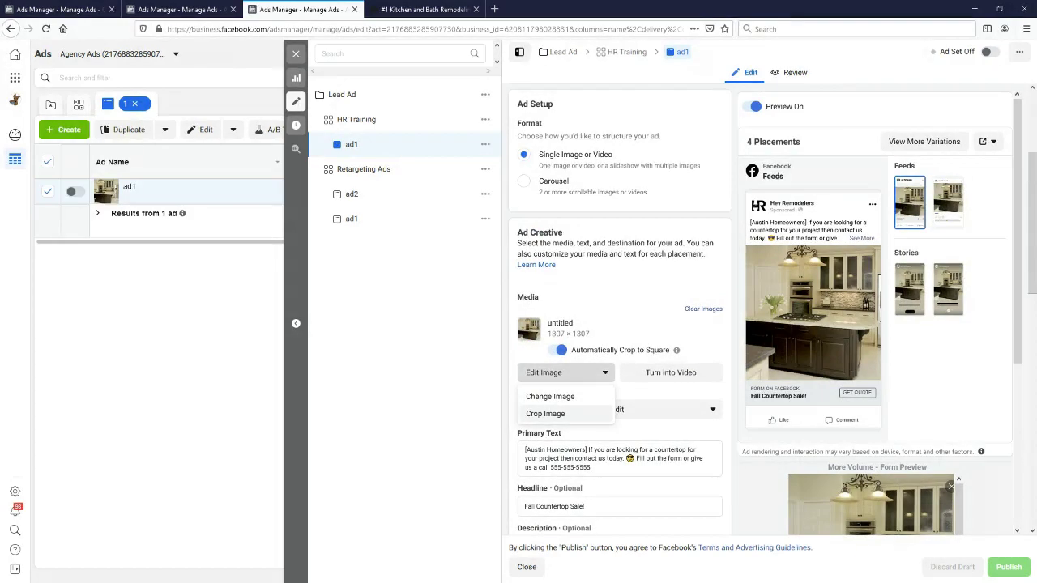
pyautogui.click(545, 413)
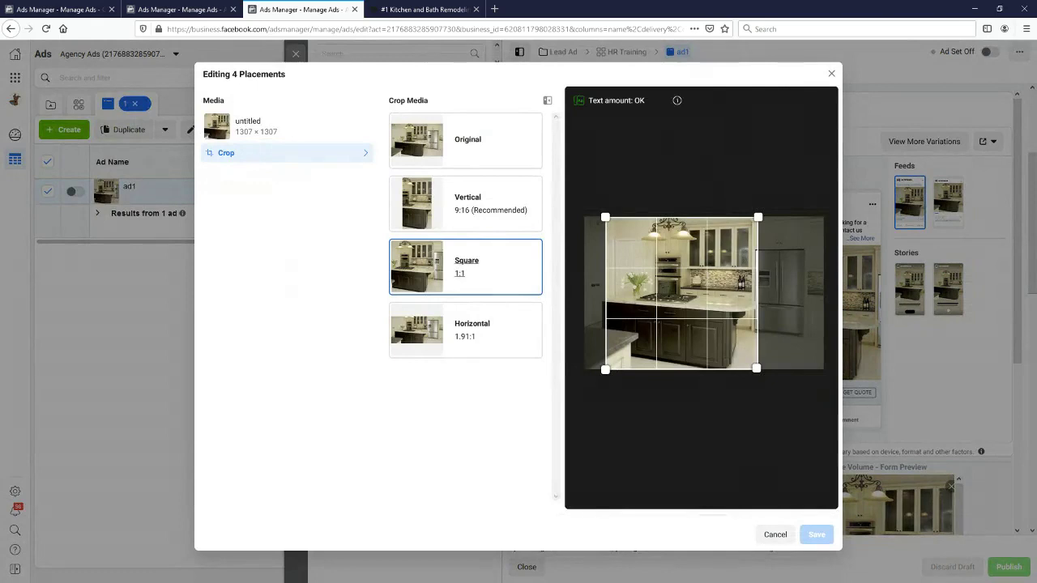
pyautogui.moveTo(682, 293)
pyautogui.mouseDown()
pyautogui.moveTo(659, 293)
pyautogui.moveTo(713, 294)
pyautogui.moveTo(690, 294)
pyautogui.mouseUp()
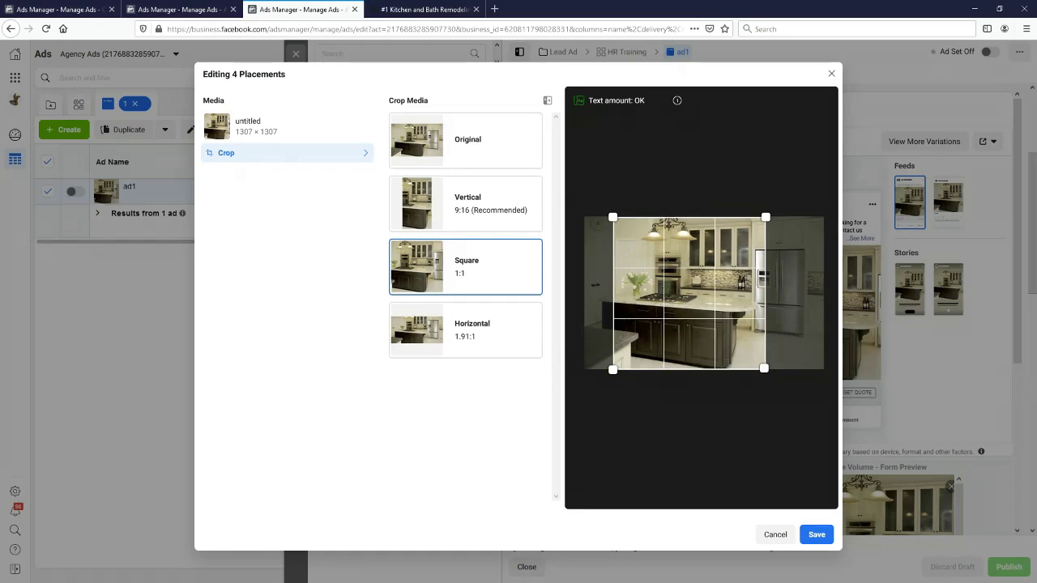
pyautogui.press('Return')
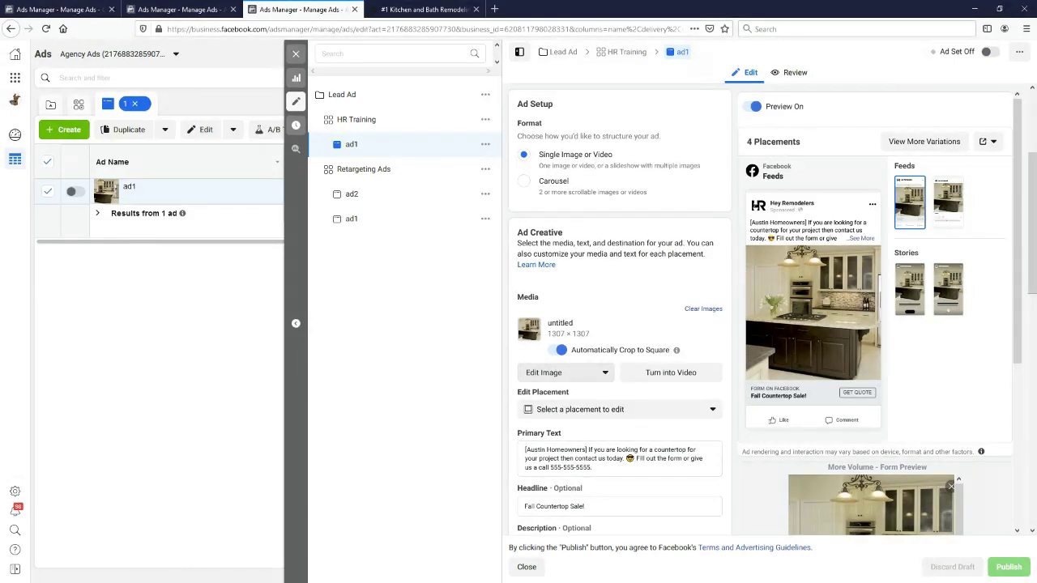
# Examine the ad's setup, media, headline and primary text, including the phone number at the end of the text
pyautogui.scroll(3, 620, 324)
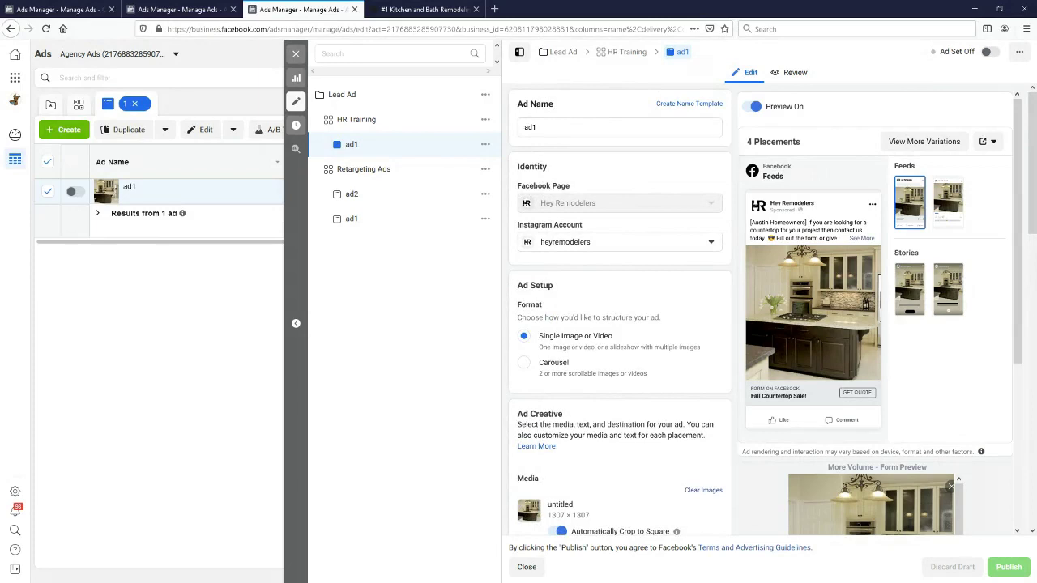
pyautogui.scroll(-3, 620, 324)
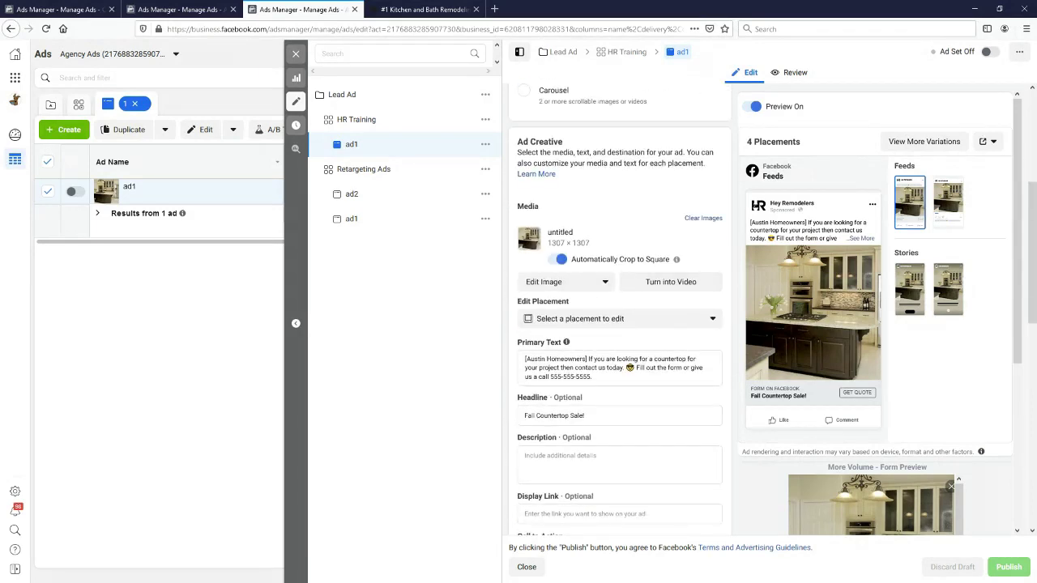
pyautogui.scroll(-1, 620, 324)
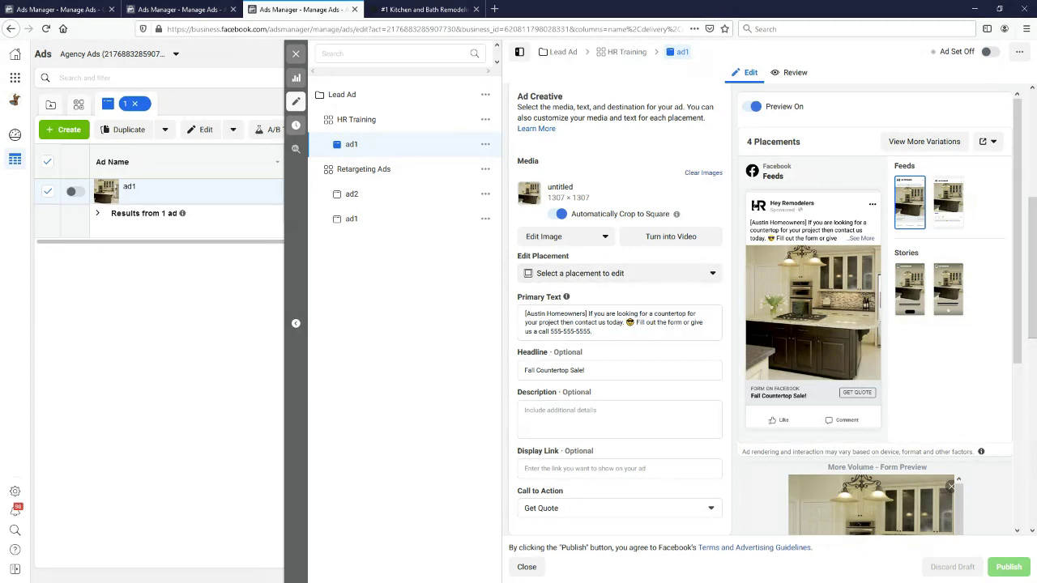
pyautogui.click(615, 322)
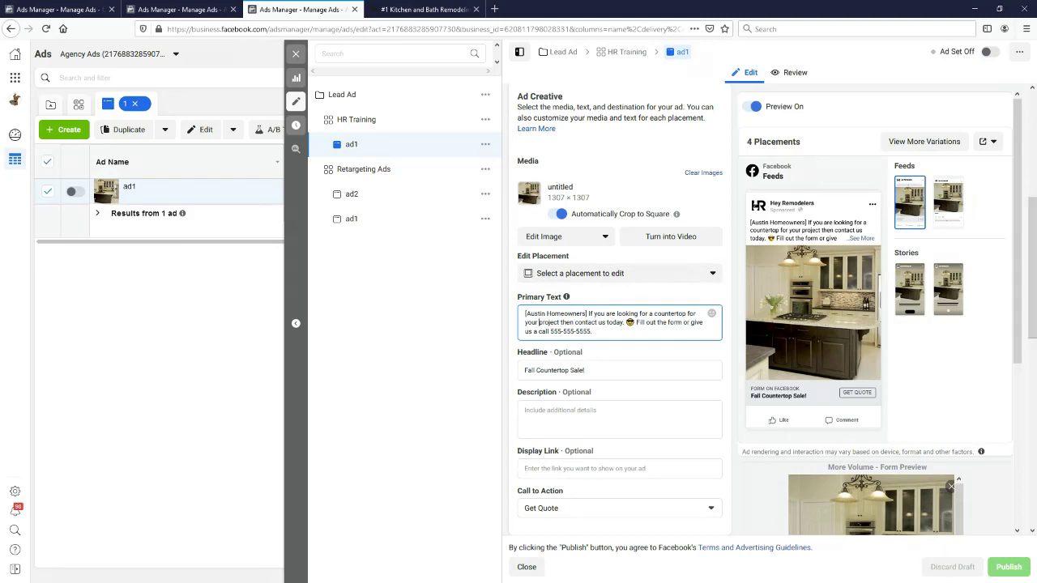
pyautogui.click(538, 322)
pyautogui.moveTo(550, 331); pyautogui.dragTo(591, 331)
pyautogui.click(591, 331)
# Review the ad's available call-to-action options and close the list without changing the selection
pyautogui.scroll(-3, 556, 196)
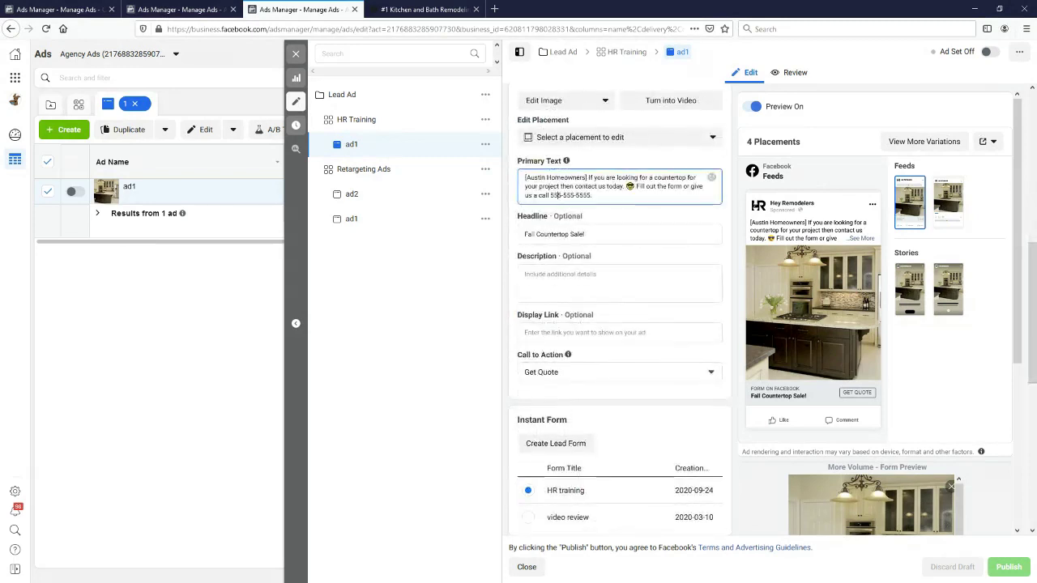
pyautogui.click(616, 372)
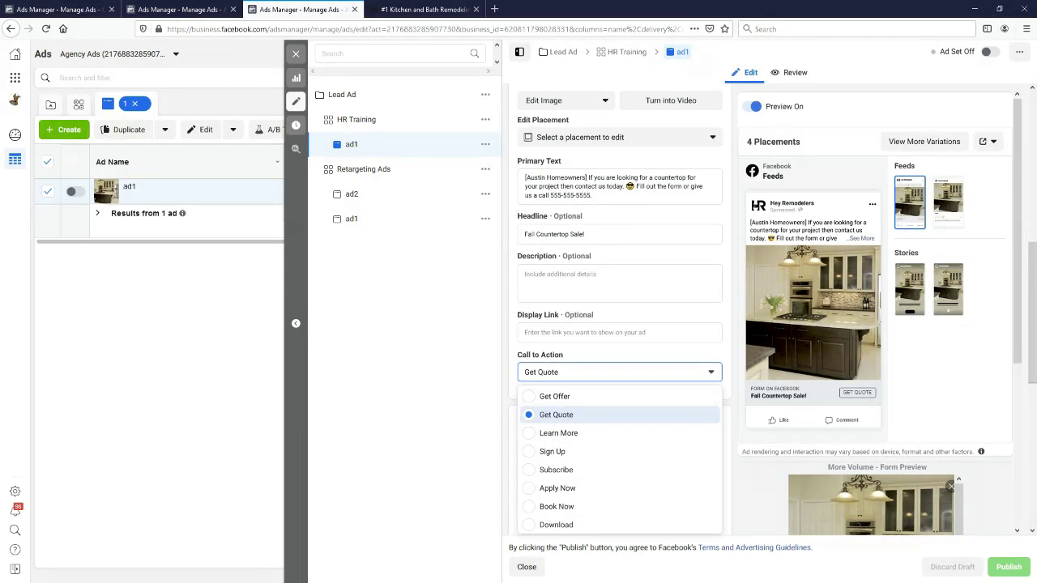
pyautogui.click(616, 372)
pyautogui.moveTo(568, 355)
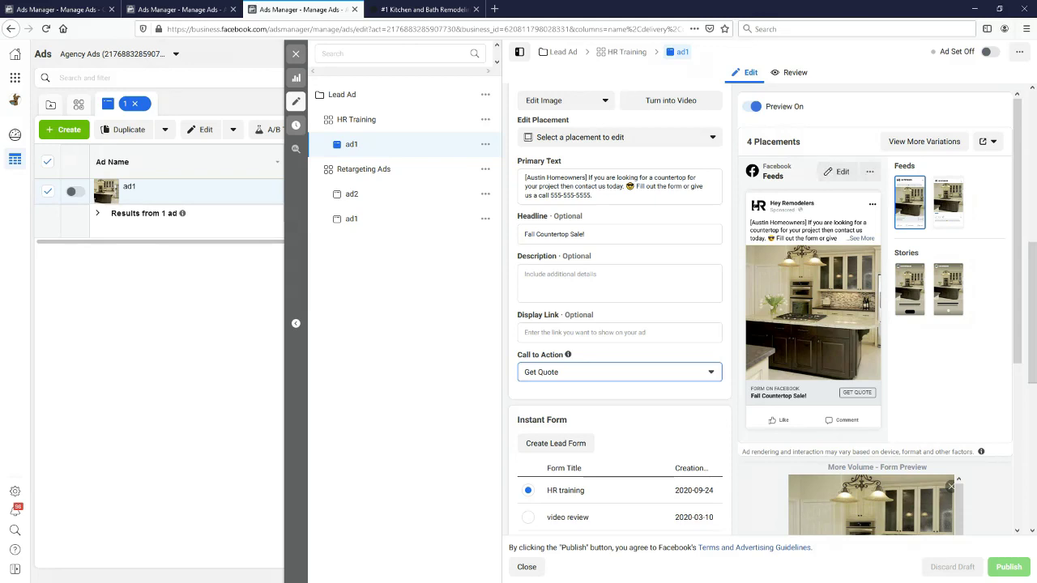
# Duplicate the HR training instant form to open an editable copy
pyautogui.scroll(-4, 619, 324)
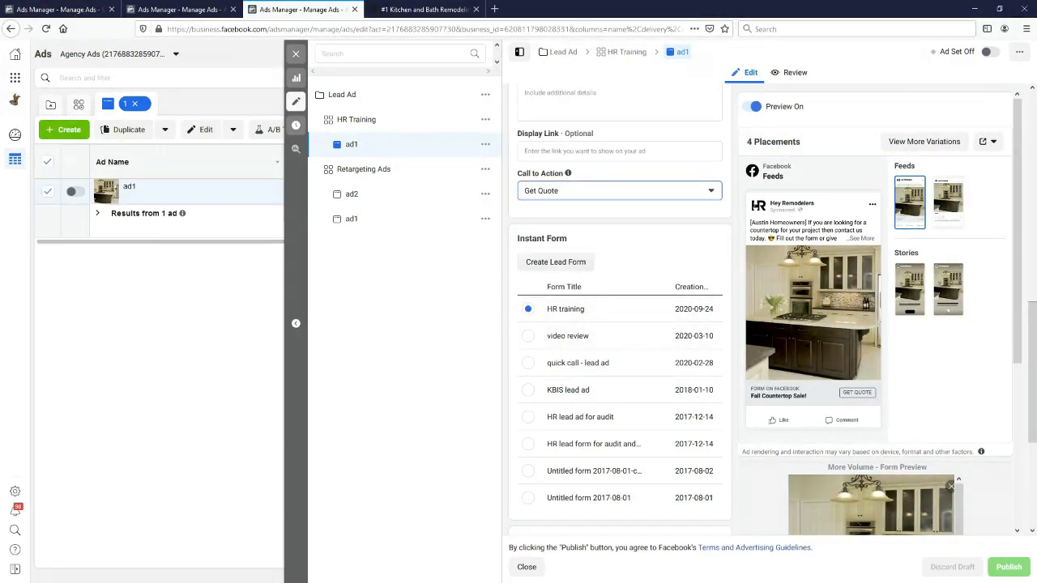
pyautogui.moveTo(654, 309)
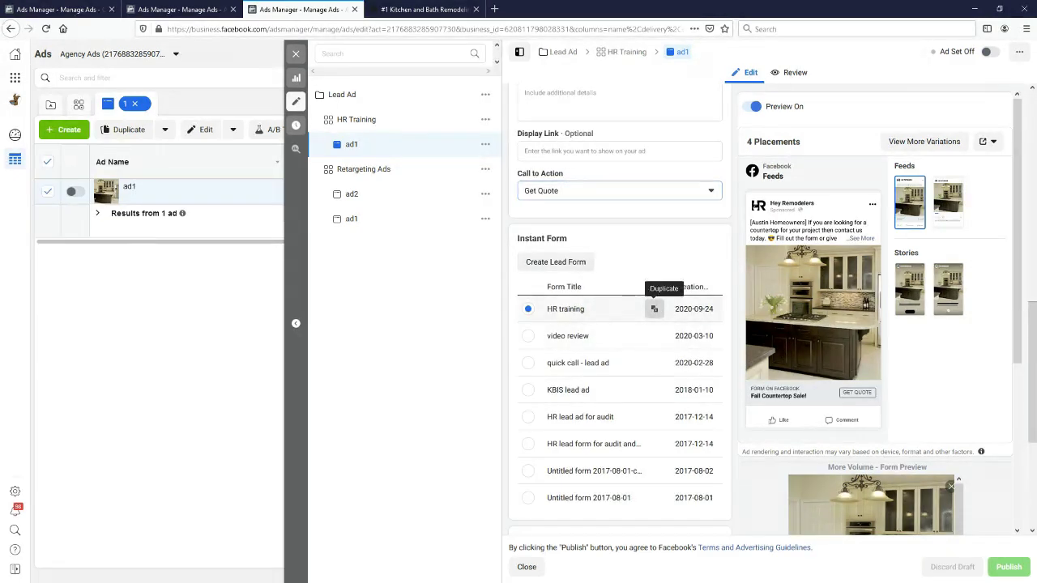
pyautogui.click(655, 308)
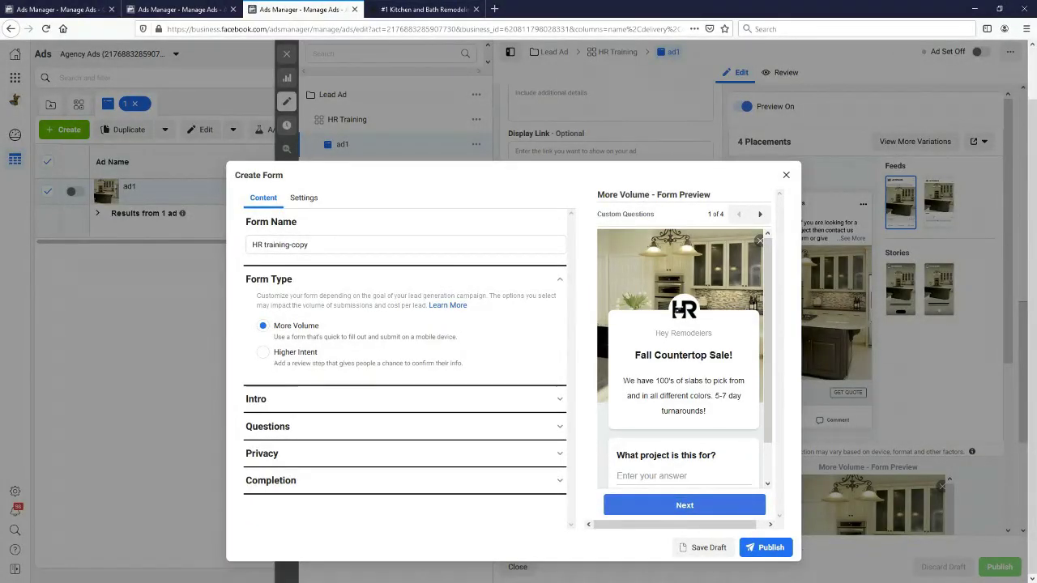
# Review the copied form's intro, greeting and questions, including the available custom question types
pyautogui.scroll(-1, 685, 359)
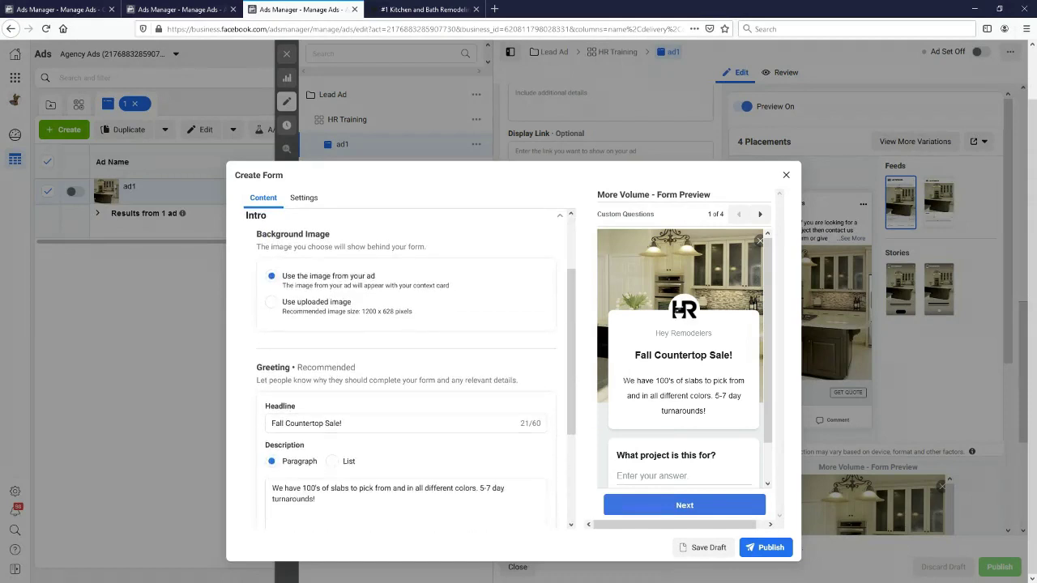
pyautogui.scroll(-1, 412, 353)
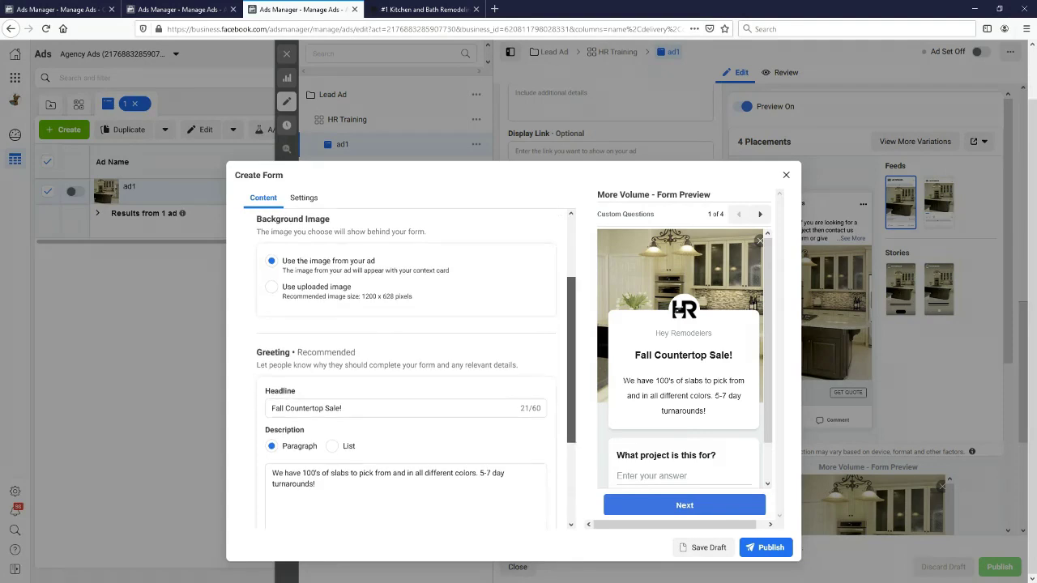
pyautogui.scroll(-1, 405, 365)
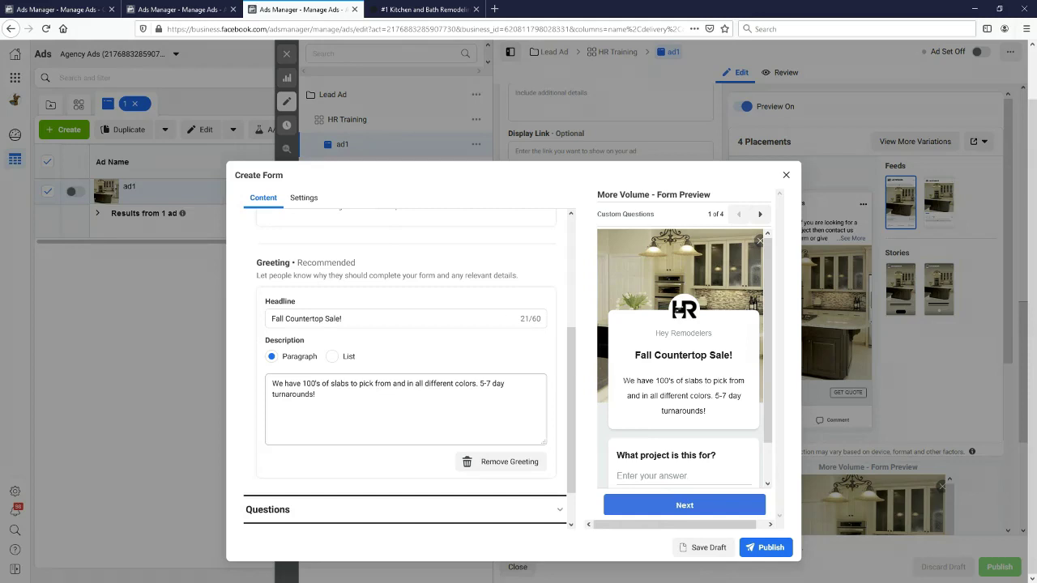
pyautogui.scroll(-1, 406, 364)
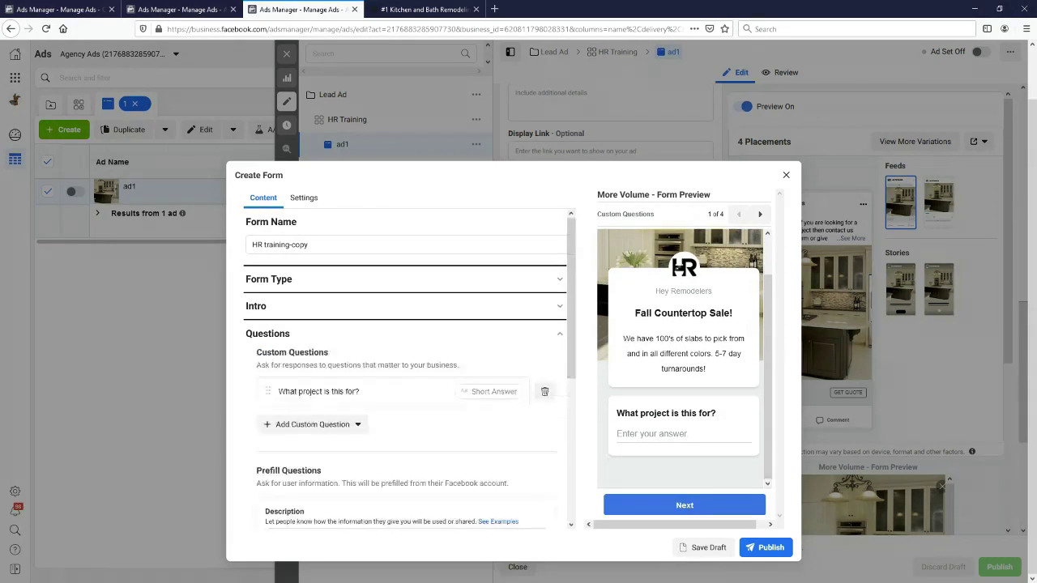
pyautogui.scroll(-2, 410, 372)
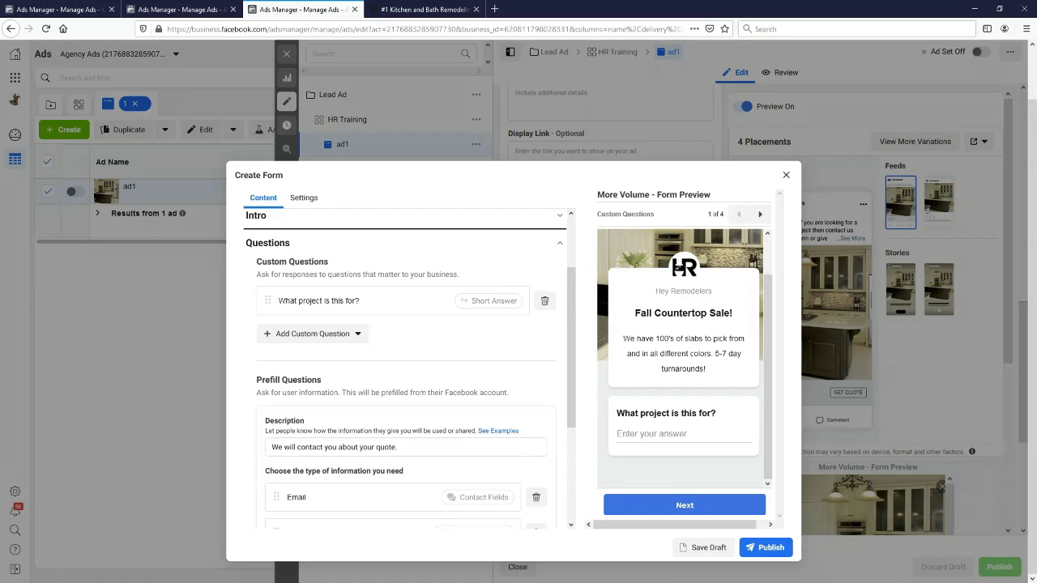
pyautogui.click(313, 333)
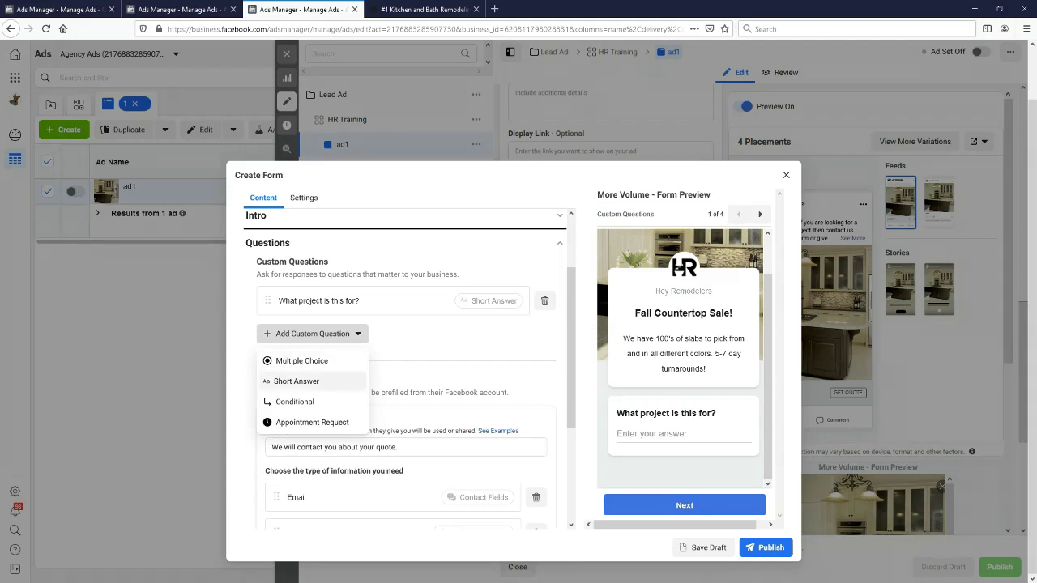
pyautogui.press('Escape')
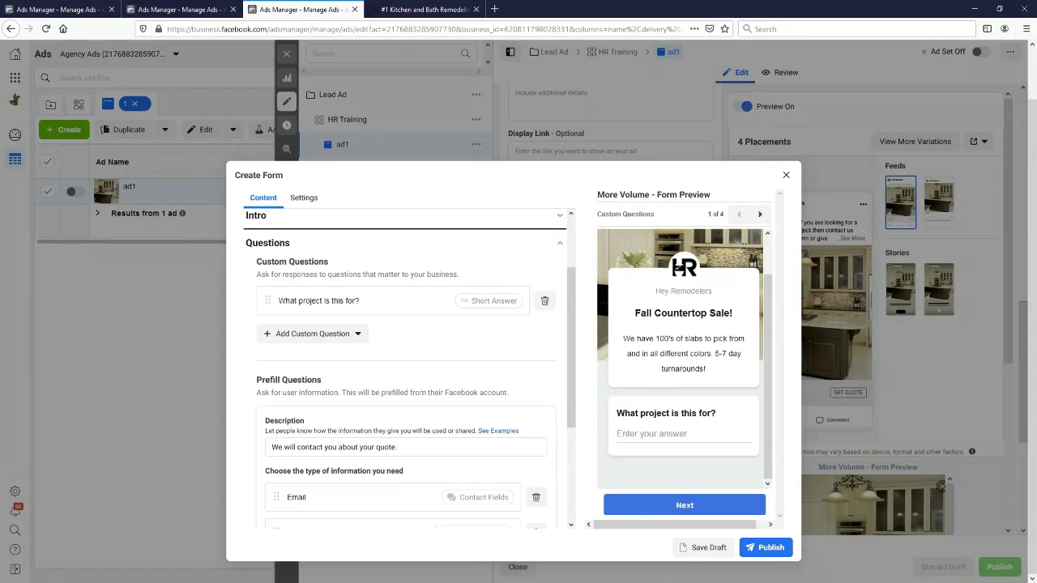
# Change the form's custom short-answer question to "Tell Us About Your Project"
pyautogui.click(319, 300)
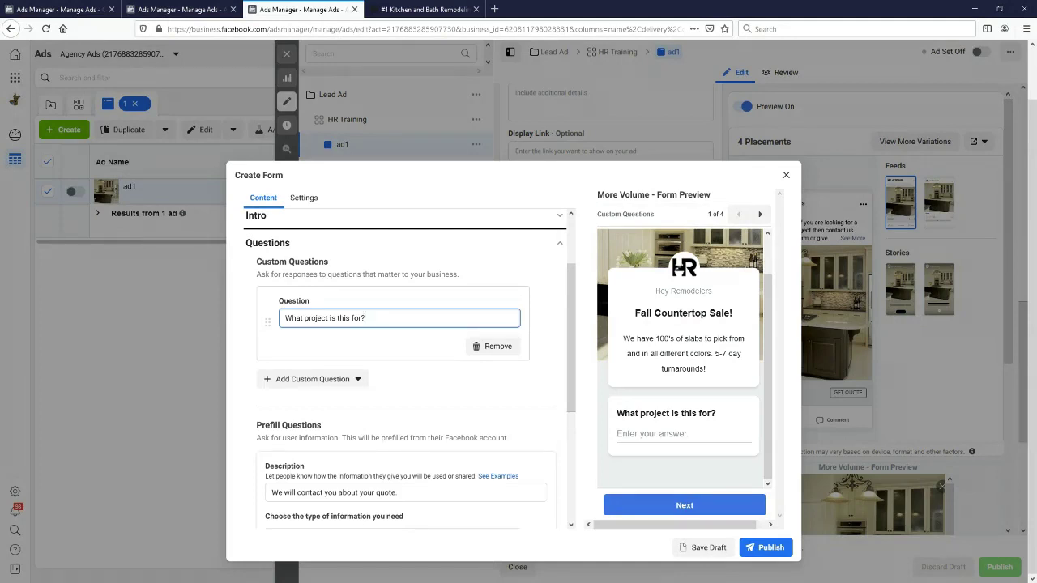
pyautogui.moveTo(365, 317); pyautogui.dragTo(284, 317)
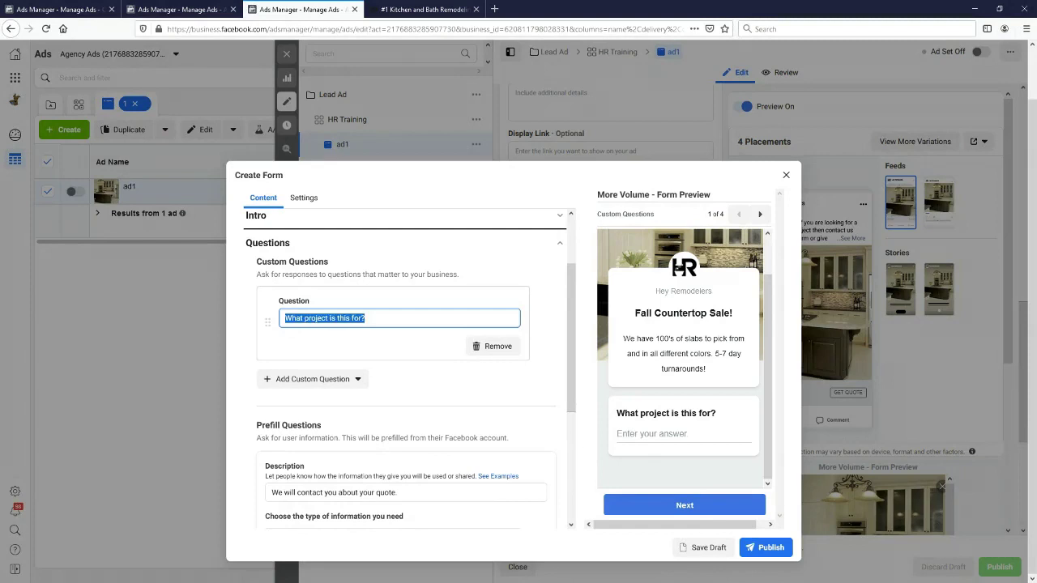
pyautogui.write('tel')
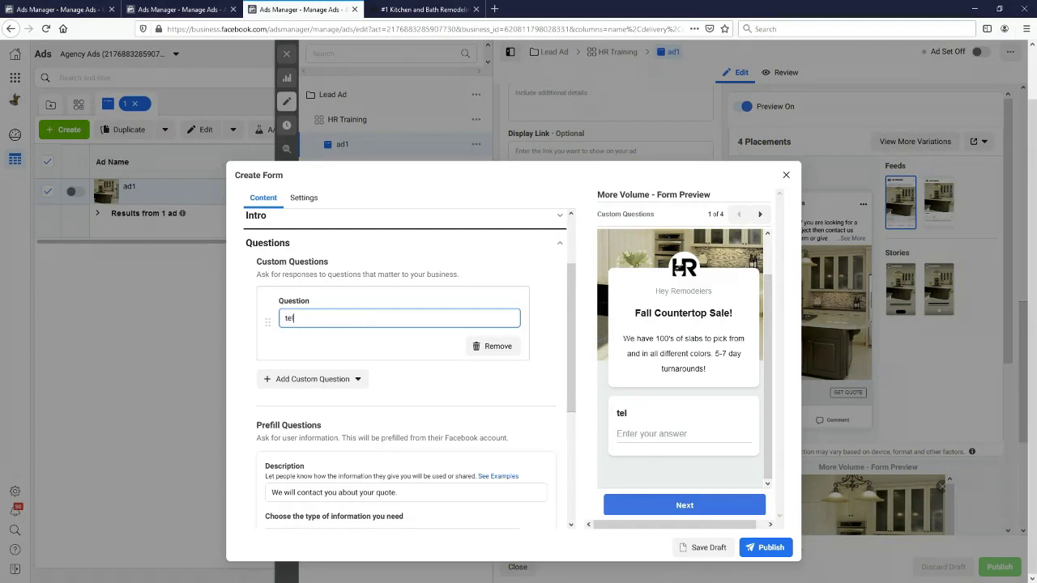
pyautogui.press('BackSpace')
pyautogui.press('BackSpace')
pyautogui.press('BackSpace')
pyautogui.write('T')
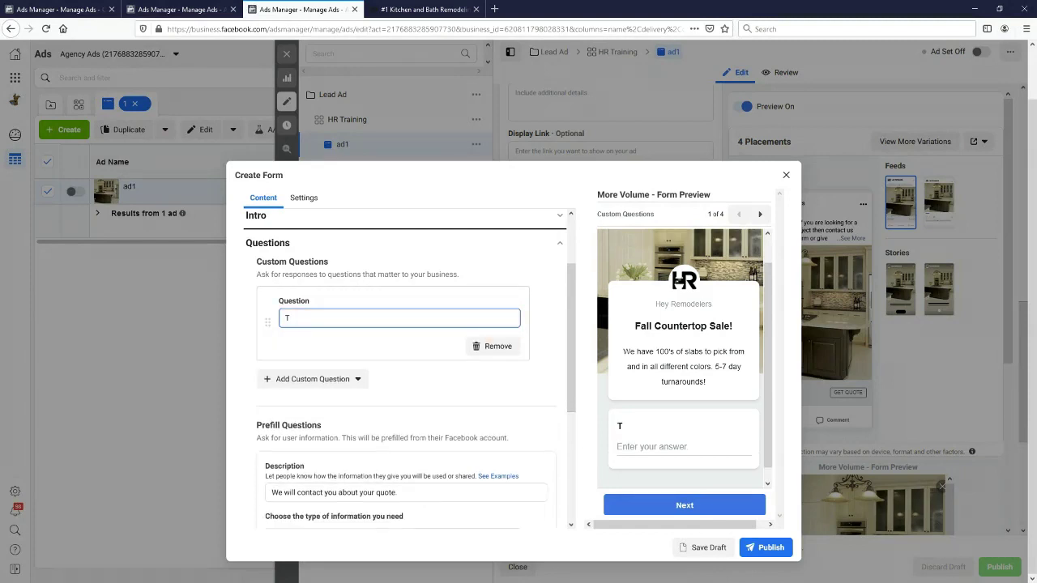
pyautogui.write('ell Us About Your Project')
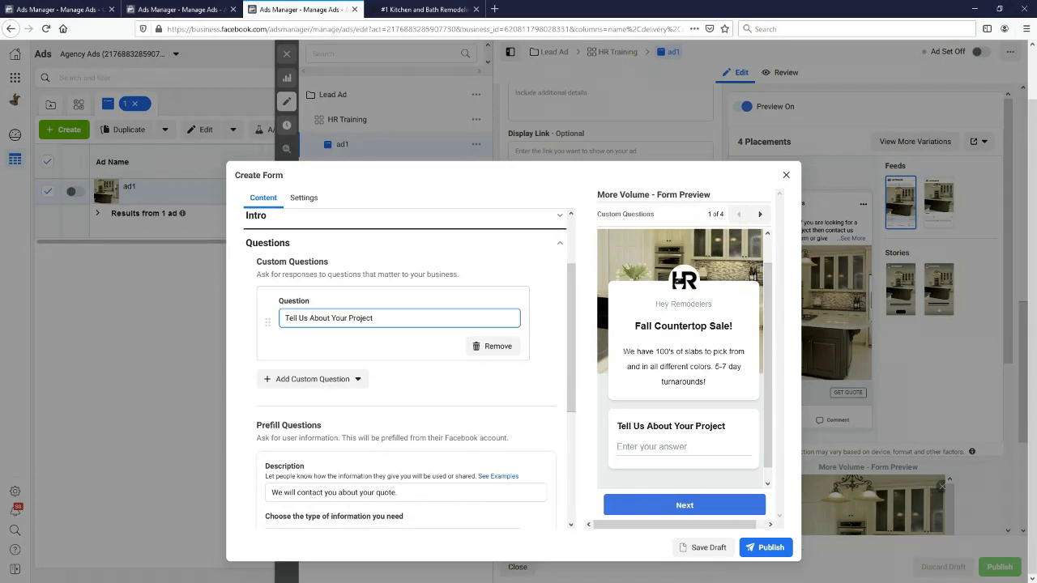
# Look over the form's prefill questions, add the Street address contact field to them and remove it again
pyautogui.scroll(-3, 410, 369)
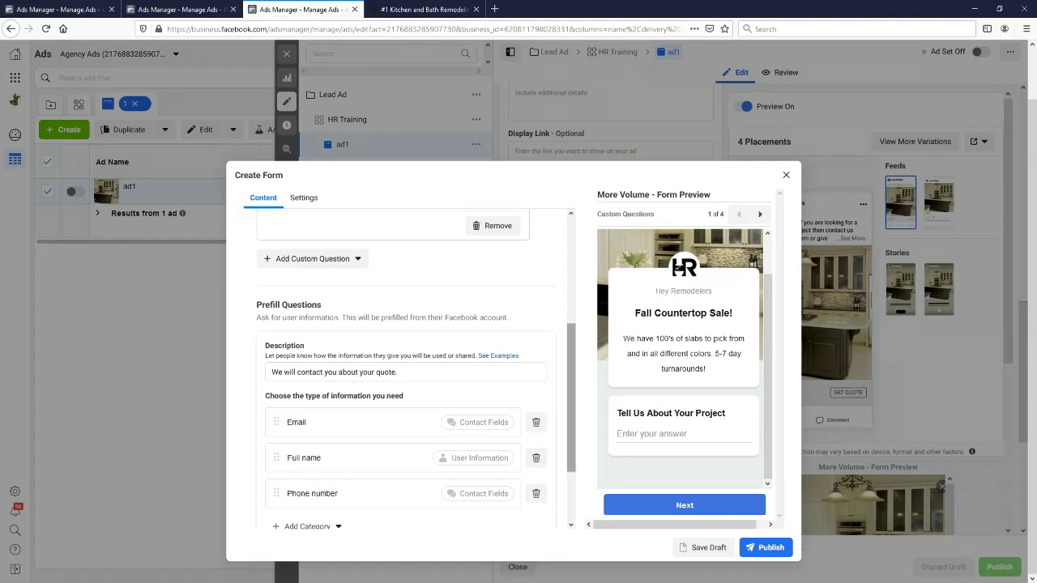
pyautogui.scroll(-3, 405, 369)
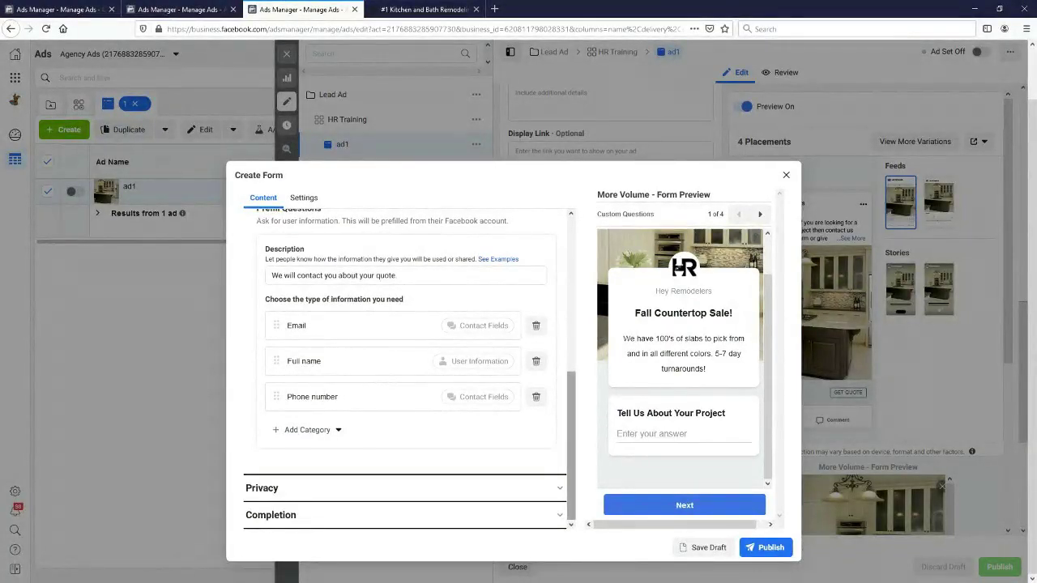
pyautogui.scroll(3, 412, 370)
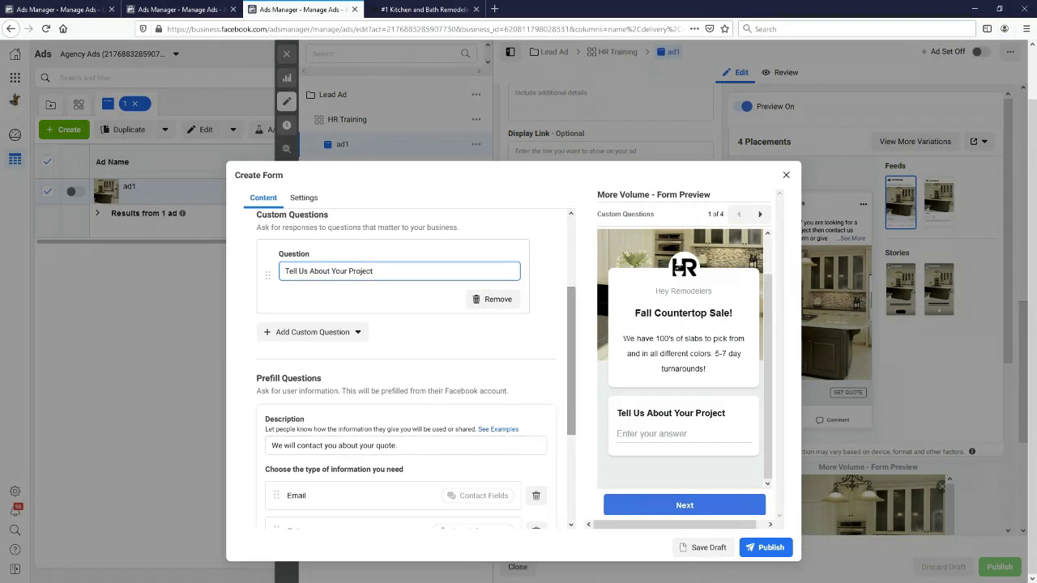
pyautogui.scroll(-4, 405, 369)
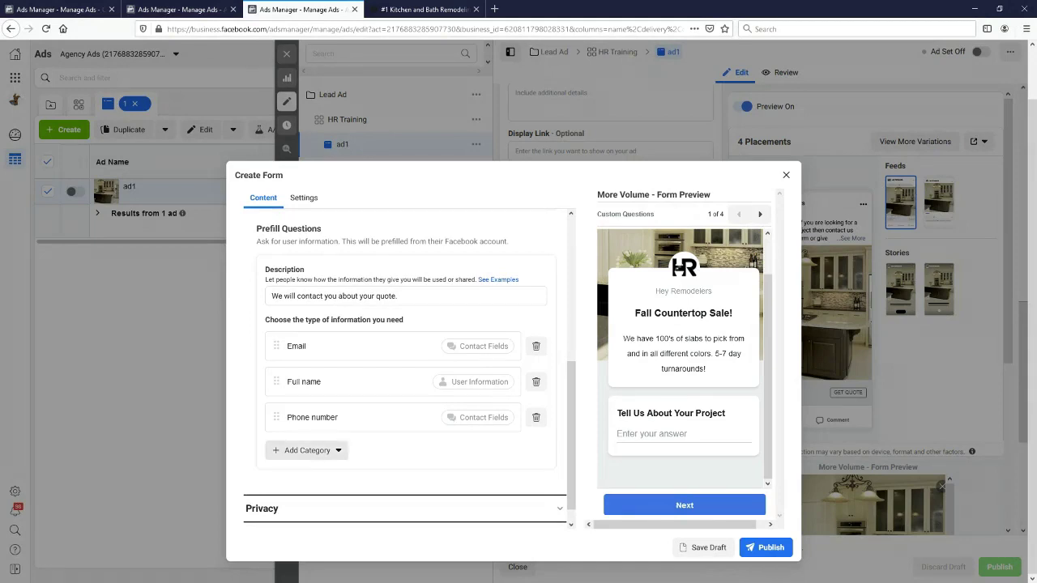
pyautogui.click(307, 450)
pyautogui.moveTo(316, 475)
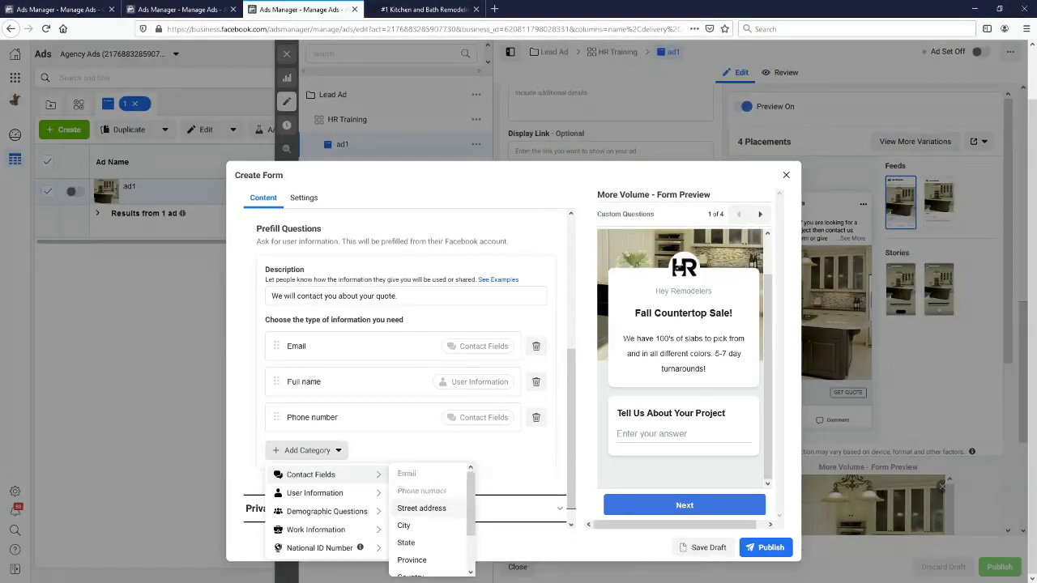
pyautogui.click(421, 508)
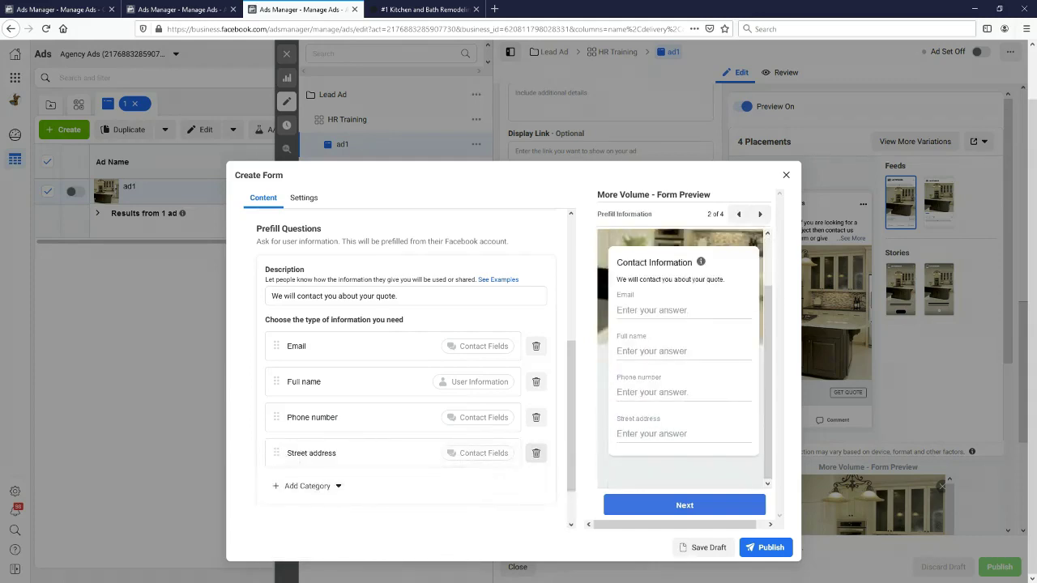
pyautogui.click(536, 453)
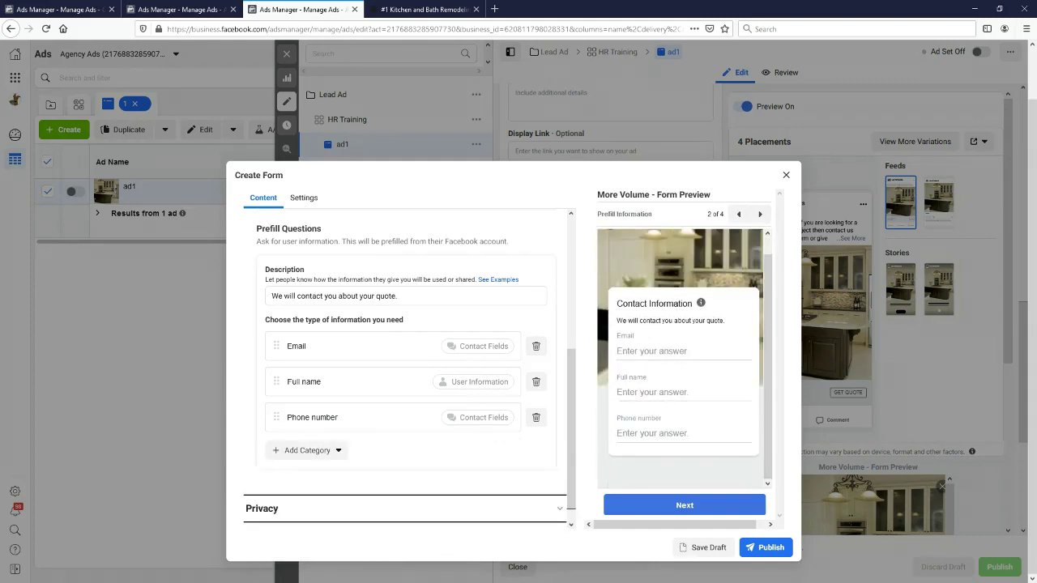
# Add the City contact field to the form's prefill questions
pyautogui.click(307, 451)
pyautogui.moveTo(311, 475)
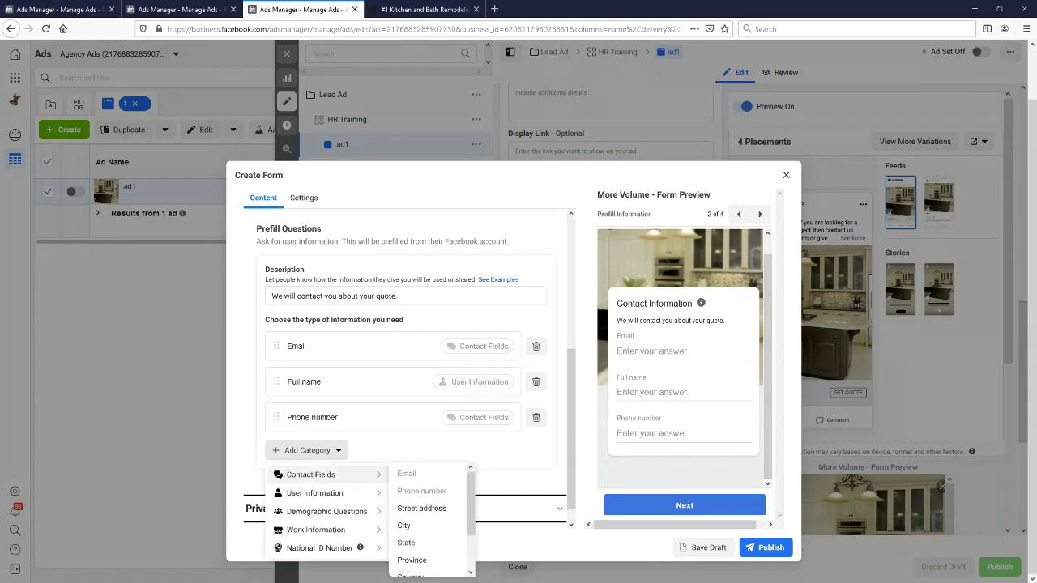
pyautogui.scroll(-1, 429, 519)
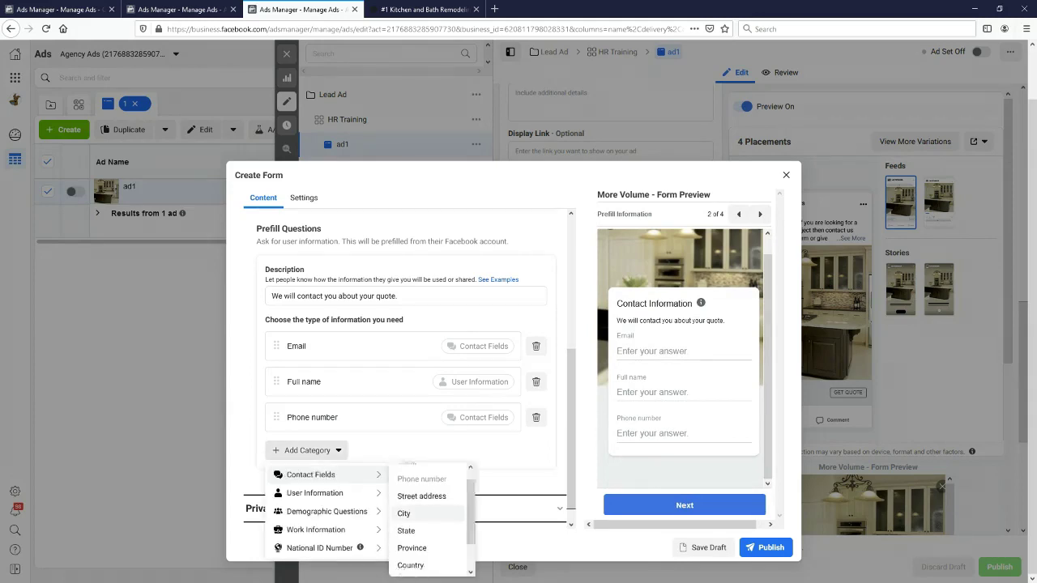
pyautogui.click(404, 513)
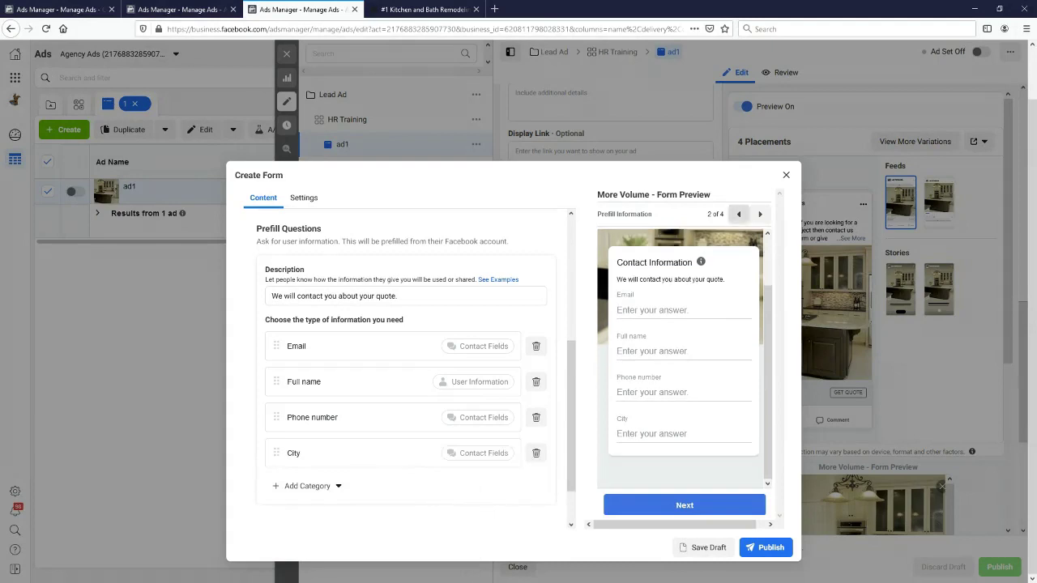
# Compare the custom questions page with the contact information page in the form preview
pyautogui.click(738, 214)
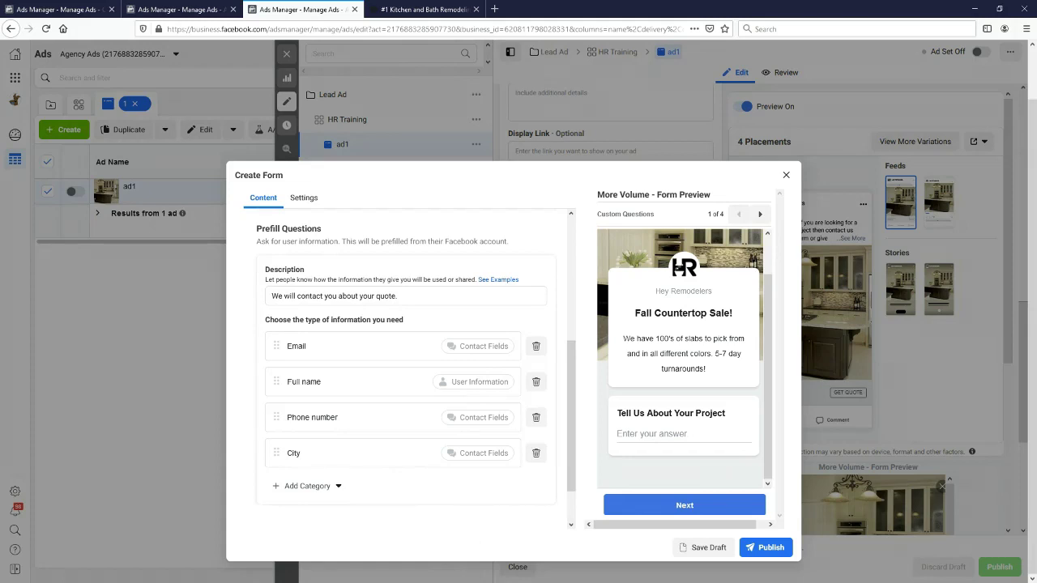
pyautogui.click(760, 214)
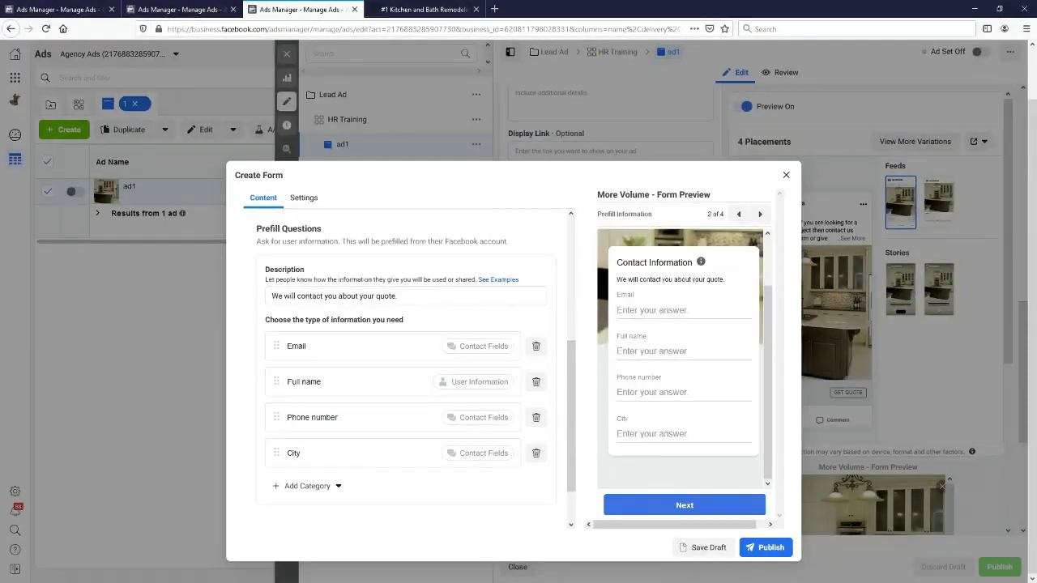
pyautogui.click(738, 213)
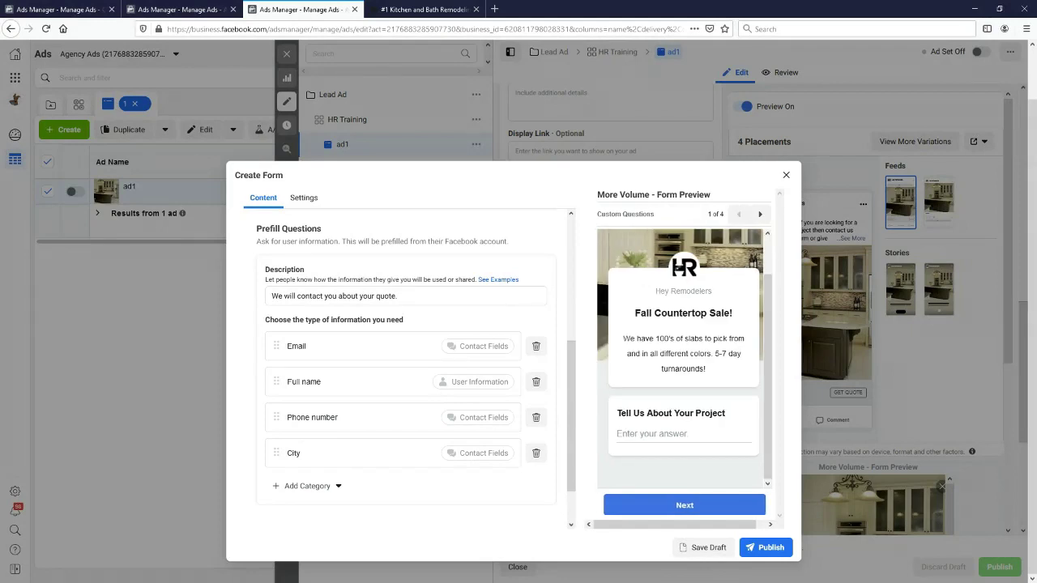
pyautogui.click(760, 214)
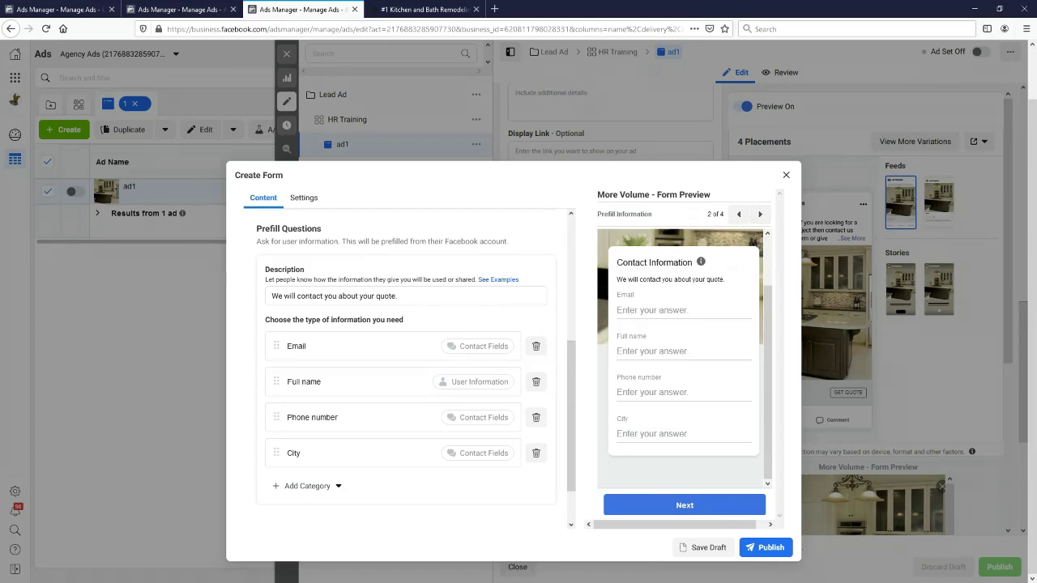
# Review the form's privacy policy link and its completion message, including headline, description and call-to-action settings
pyautogui.scroll(-1, 409, 368)
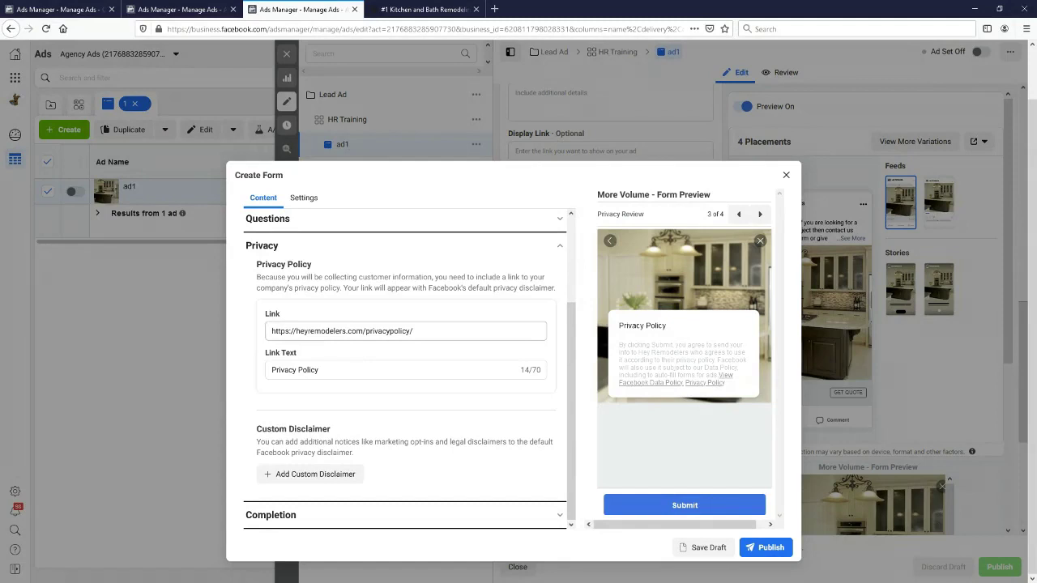
pyautogui.click(405, 369)
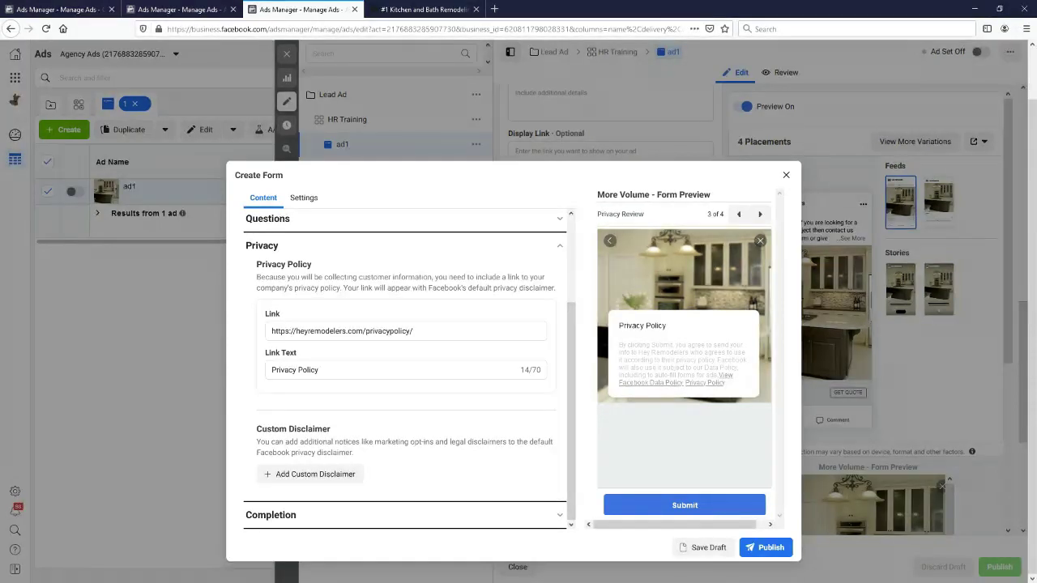
pyautogui.click(271, 515)
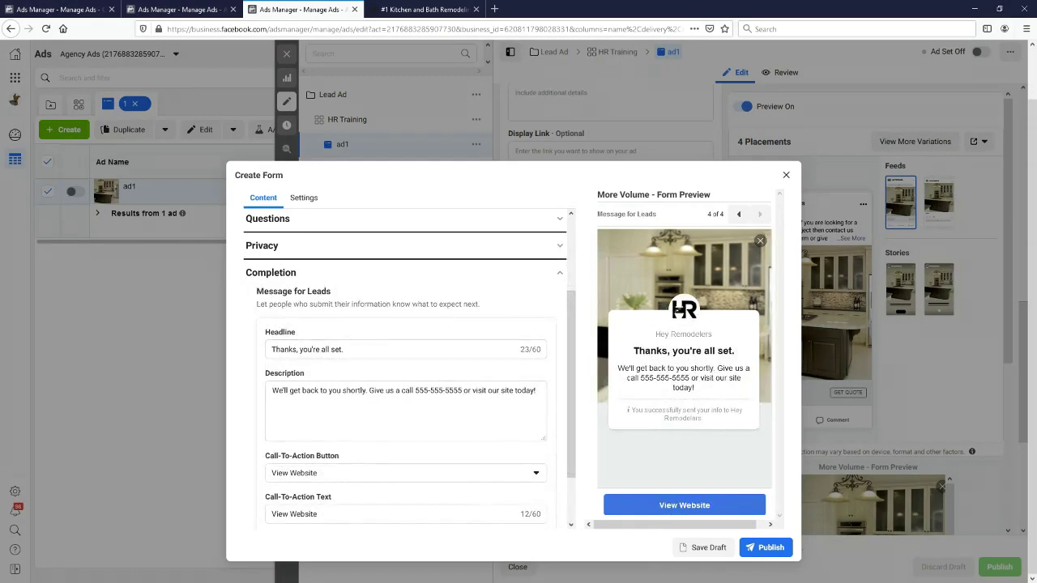
pyautogui.scroll(-2, 405, 369)
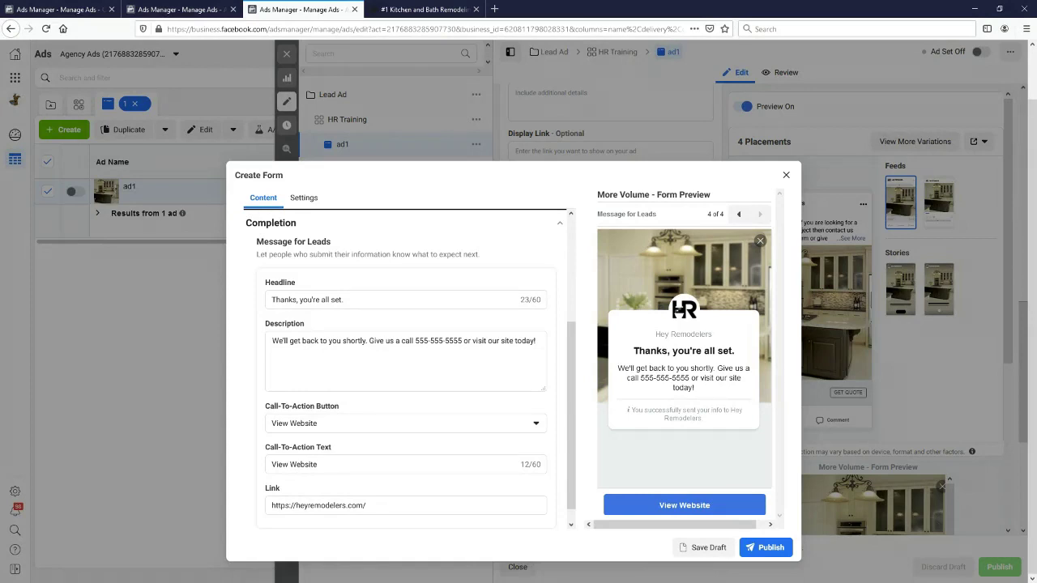
pyautogui.scroll(-2, 412, 369)
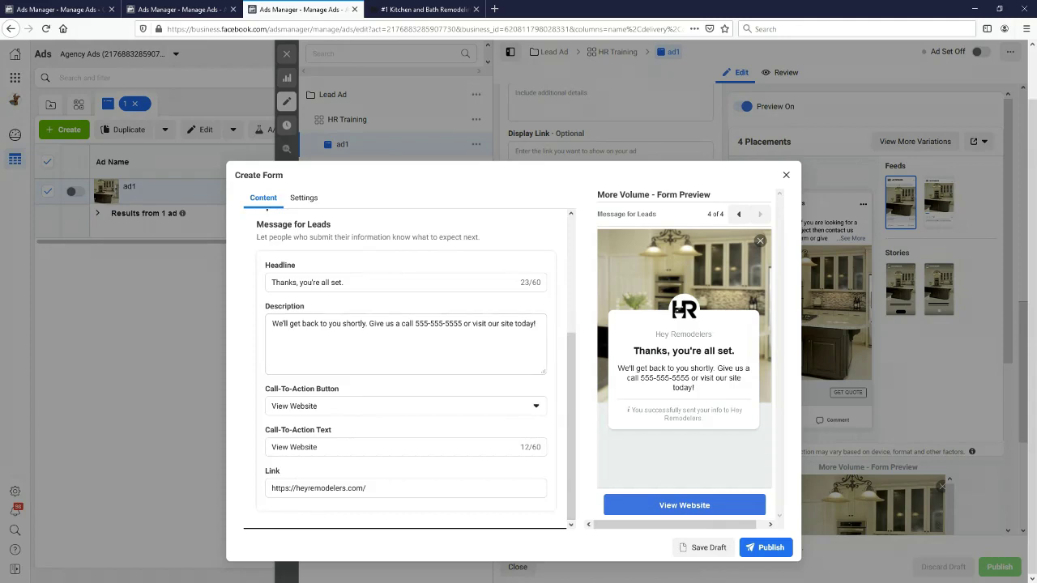
# Change the completion message's call-to-action button to Call Business, and close the copied lead form without saving it
pyautogui.press('Tab')
pyautogui.press('space')
pyautogui.press('Down')
pyautogui.press('Down')
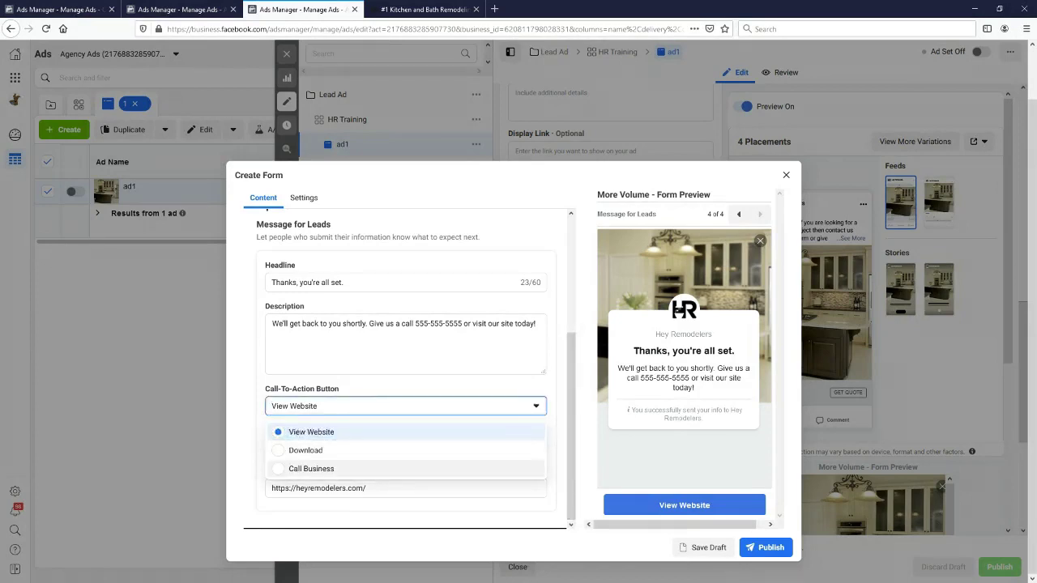
pyautogui.press('Return')
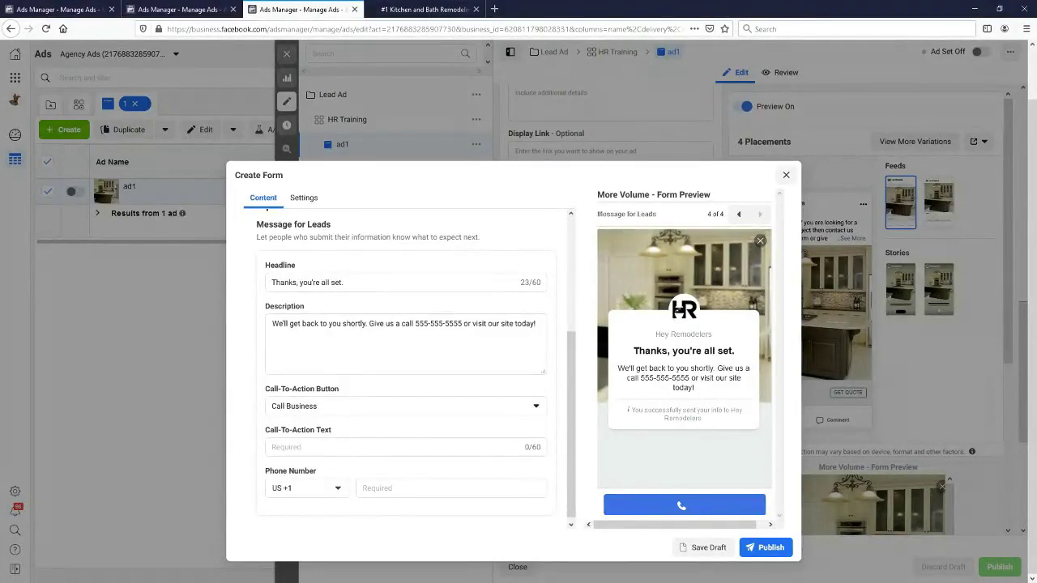
pyautogui.click(786, 175)
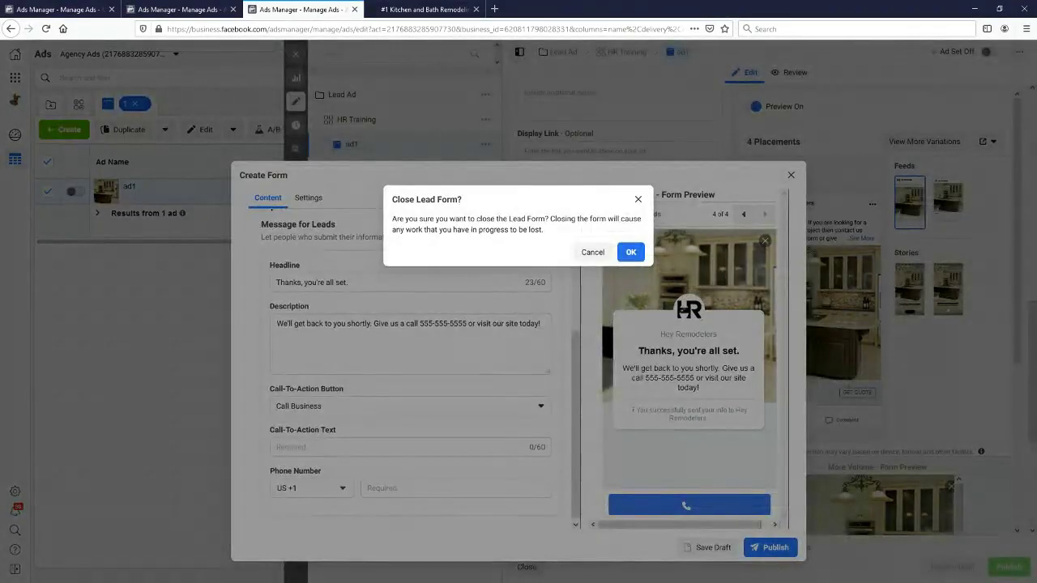
pyautogui.press('Return')
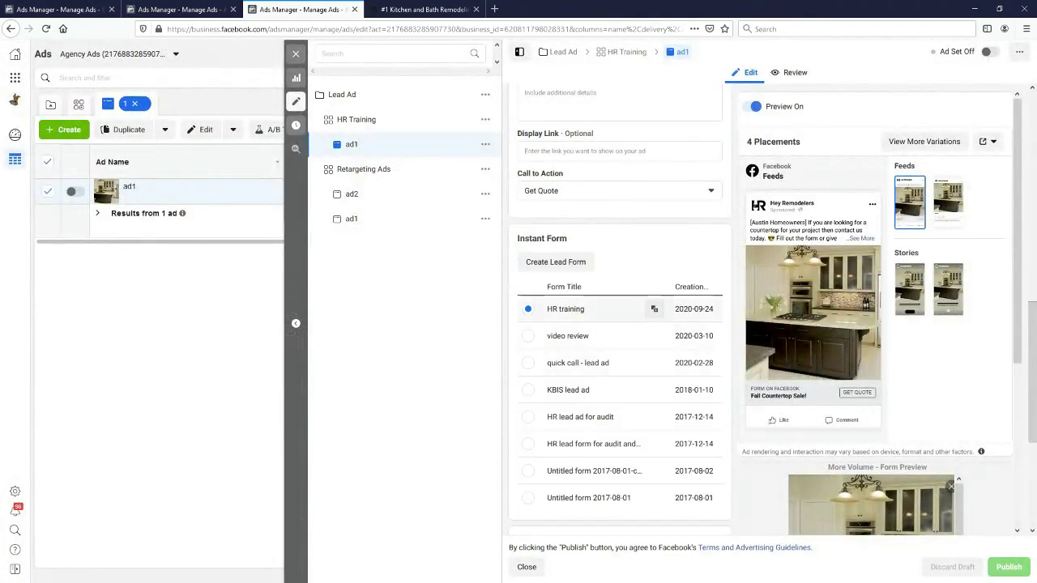
# Check ad1's instant form list and tracking settings, and close the ad editor
pyautogui.scroll(-3, 619, 324)
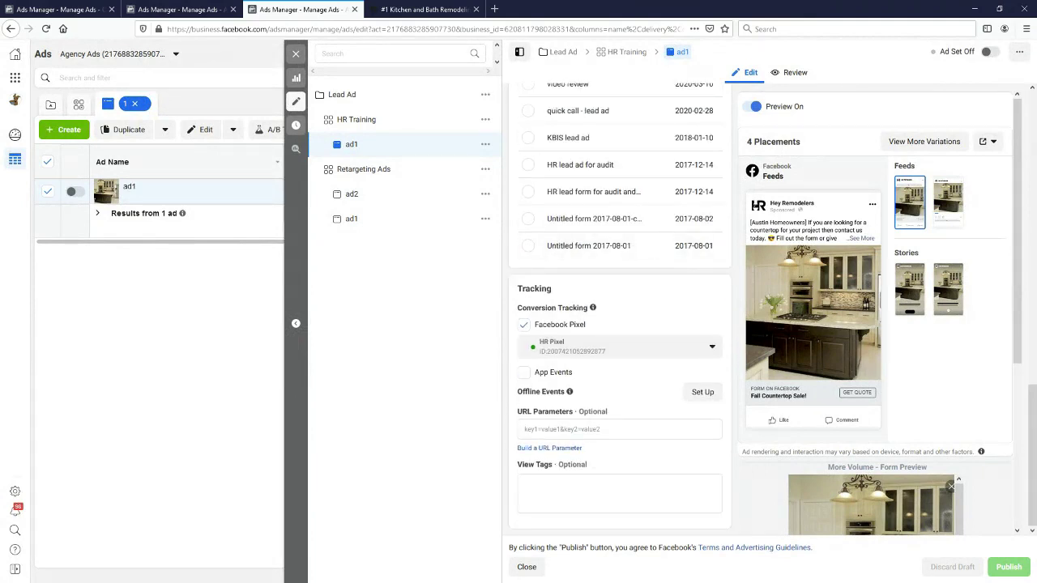
pyautogui.scroll(15, 620, 324)
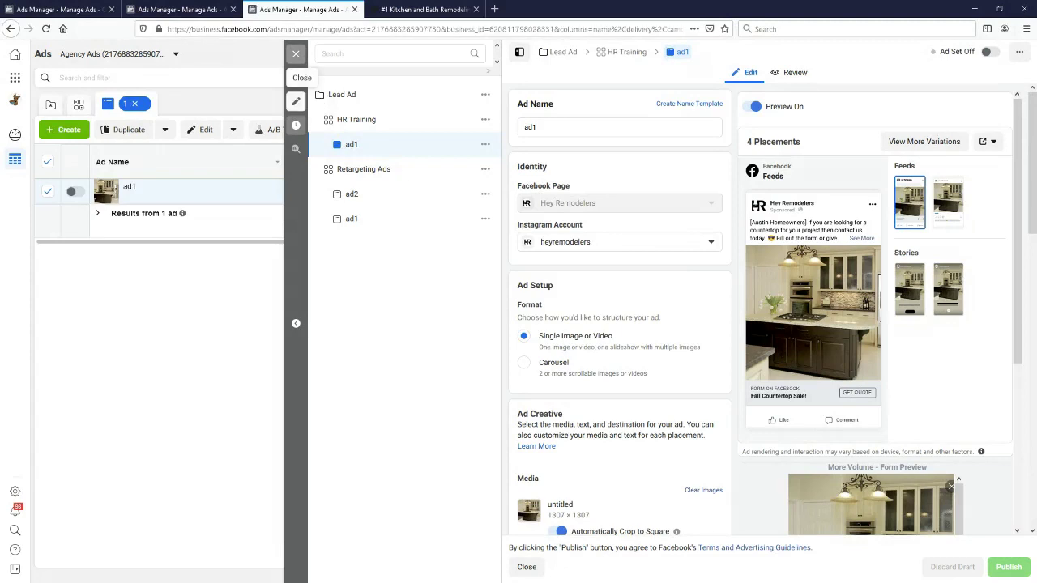
pyautogui.click(296, 53)
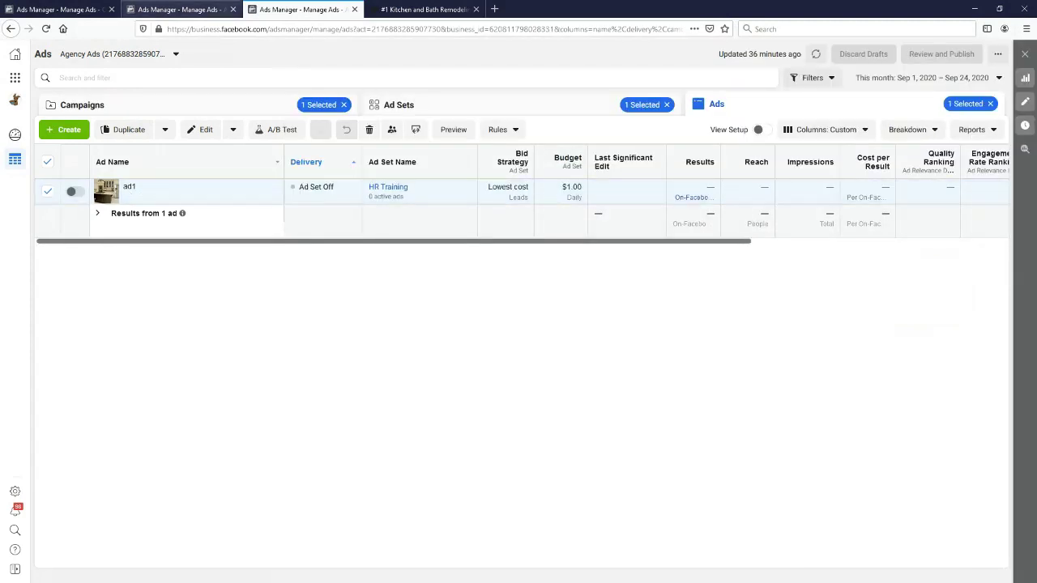
# Close the HR Training ad set editor in its own browser tab and return to the Lead ad campaign draft
pyautogui.hotkey('ctrl', 'shift', 'Tab')
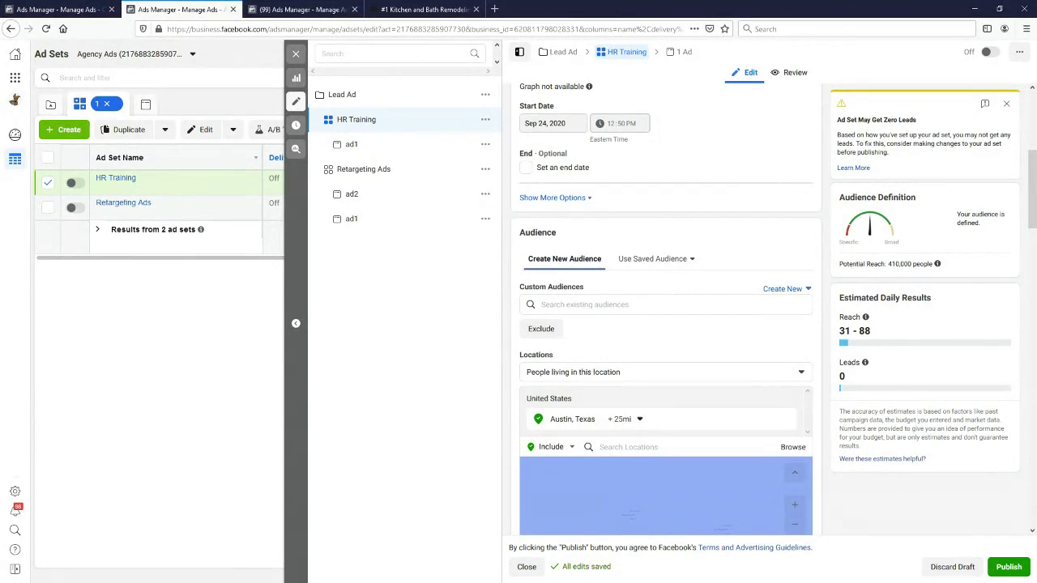
pyautogui.press('Escape')
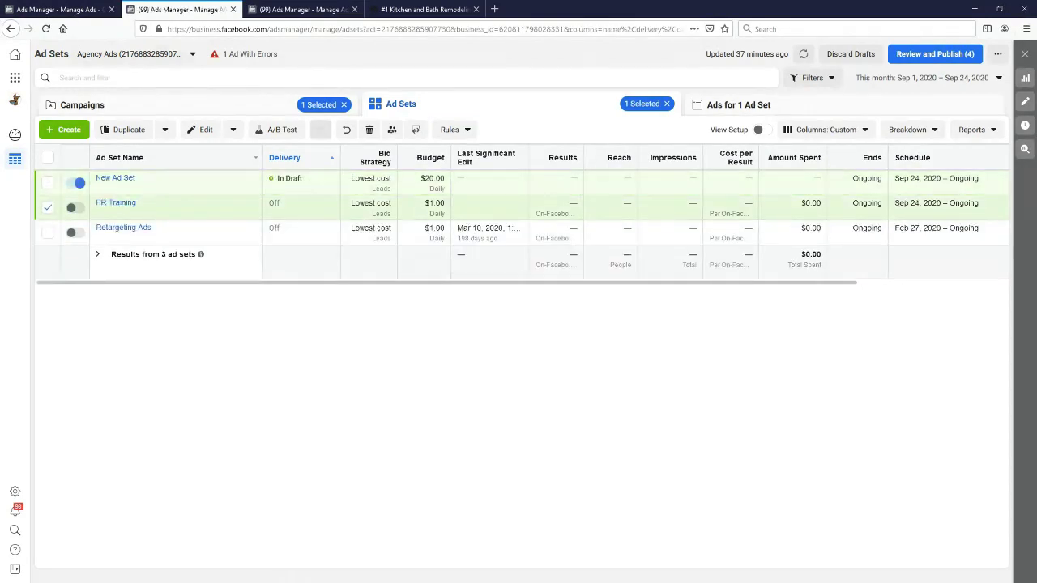
pyautogui.hotkey('ctrl', 'shift', 'Tab')
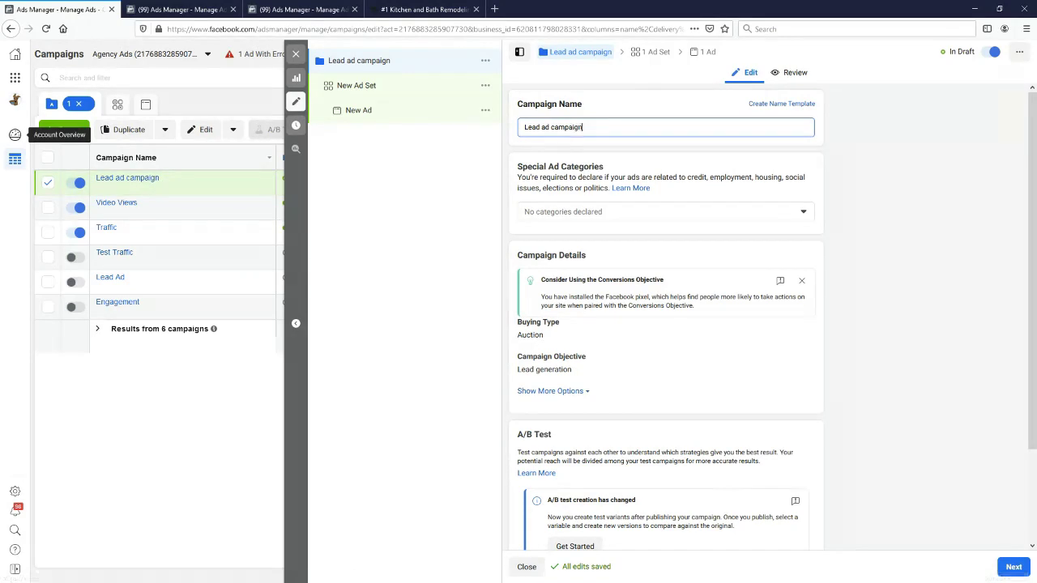
# Switch to the FB Lead Ads Training PDF in Adobe Acrobat Reader and go through the Facebook Ads slide to page 12
pyautogui.hotkey('alt', 'Tab')
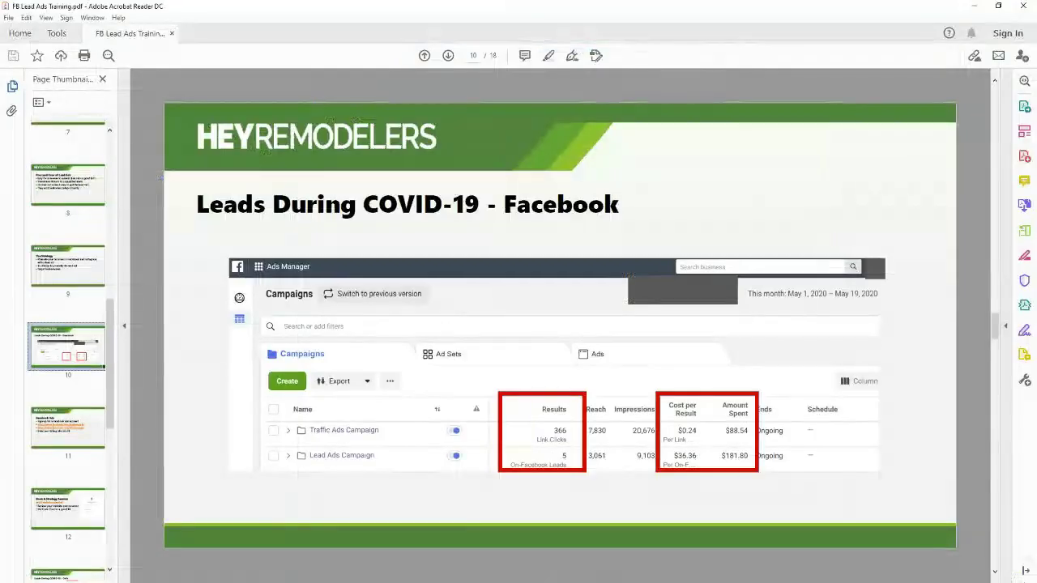
pyautogui.scroll(-3, 72, 350)
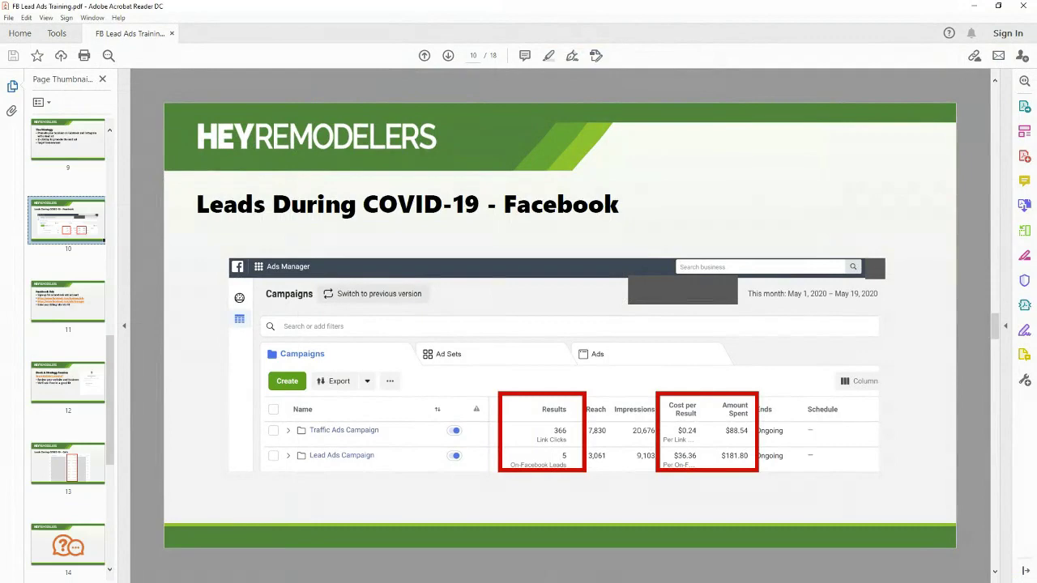
pyautogui.press('Right')
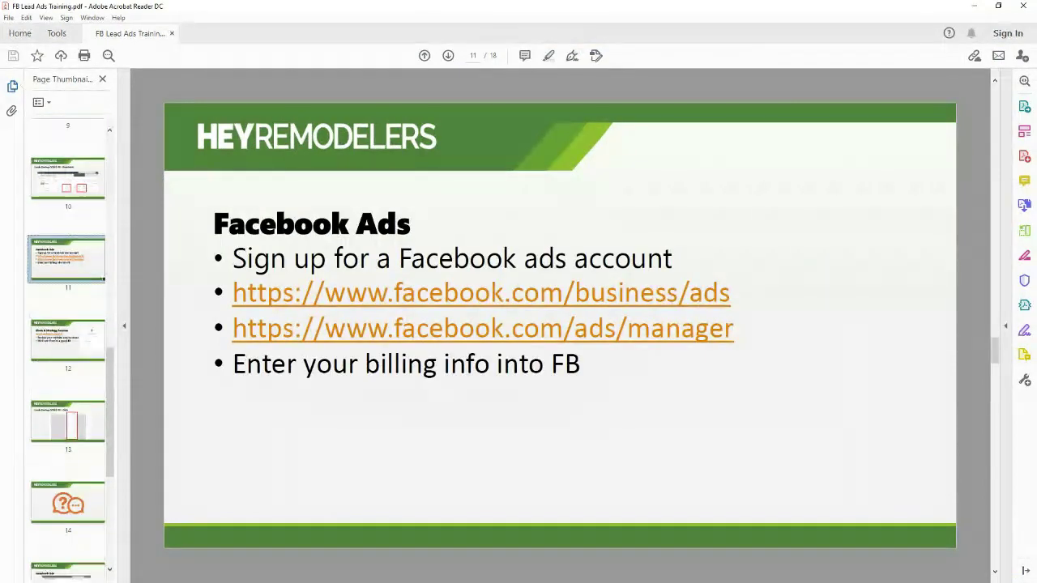
pyautogui.press('Right')
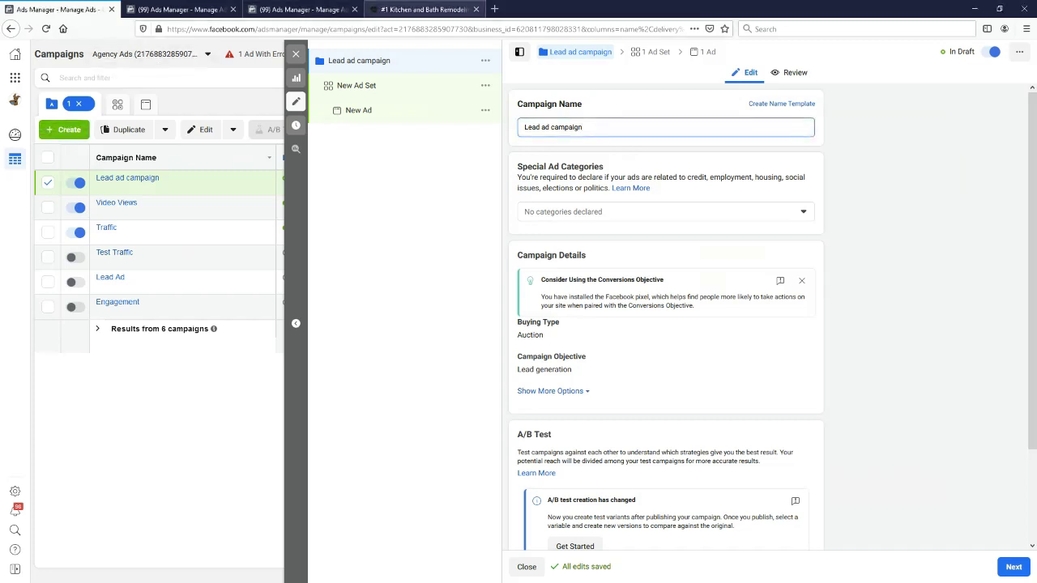
# Open the Book a Call page on the Hey Remodelers website and examine the discovery call times offered for September 25
pyautogui.click(422, 9)
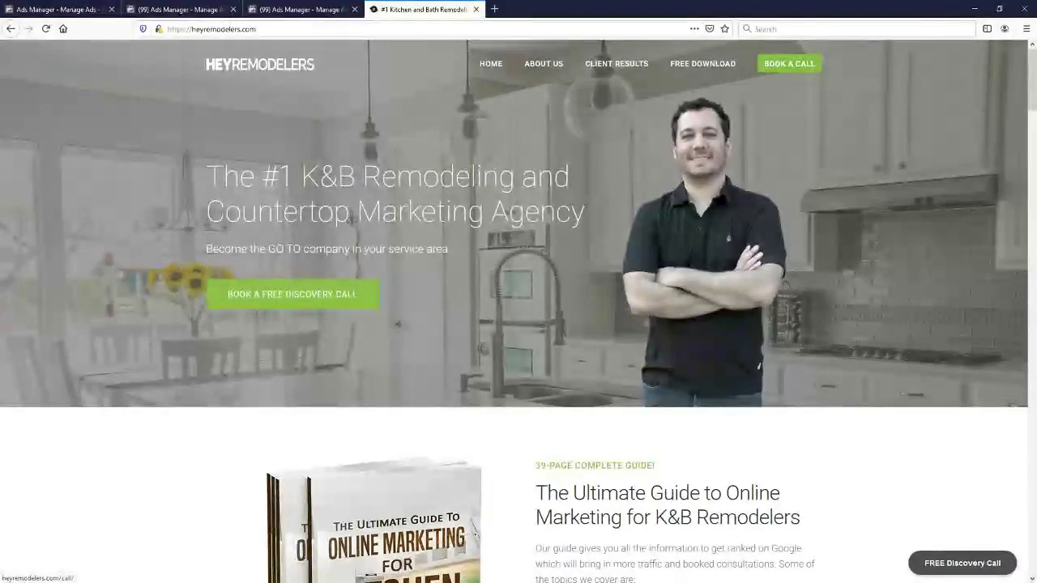
pyautogui.click(789, 63)
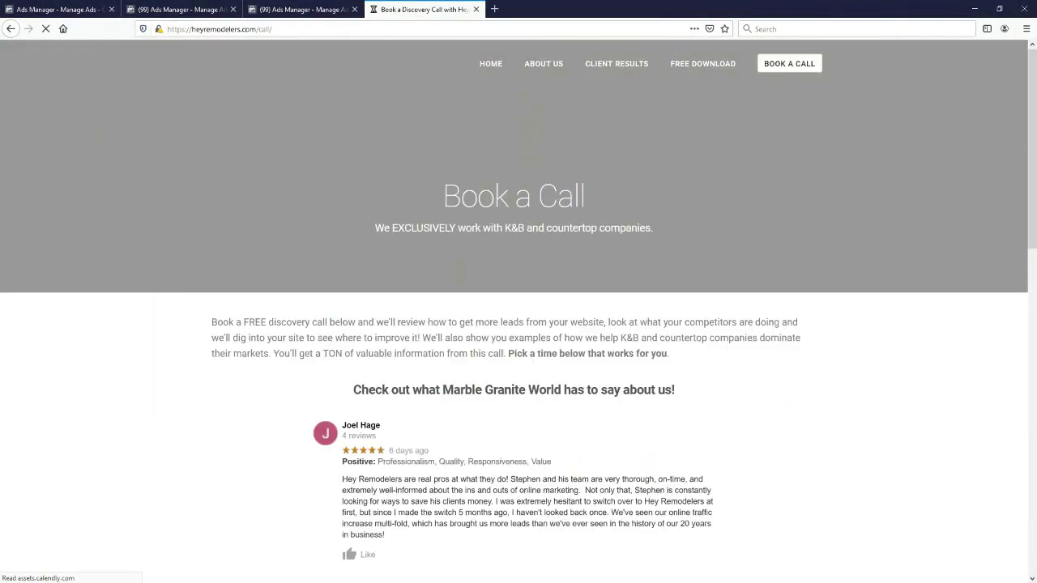
pyautogui.scroll(-5, 519, 324)
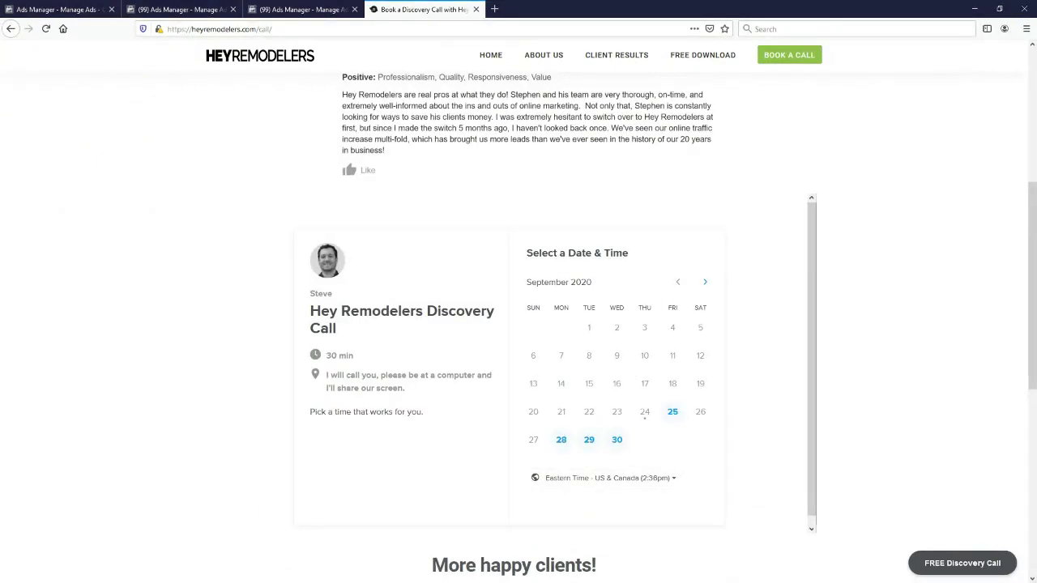
pyautogui.click(673, 411)
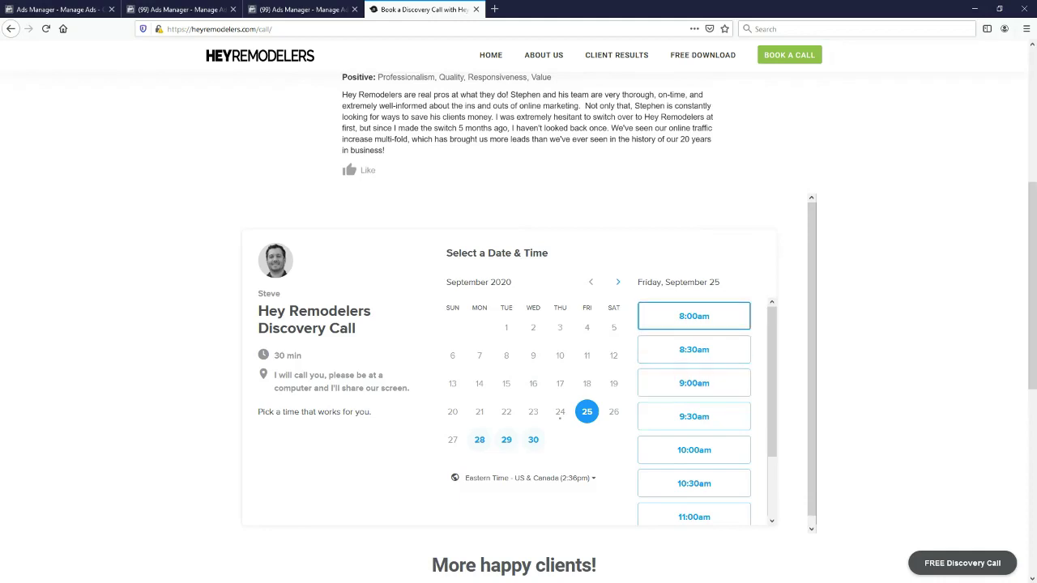
pyautogui.scroll(-1, 511, 373)
pyautogui.scroll(-2, 695, 369)
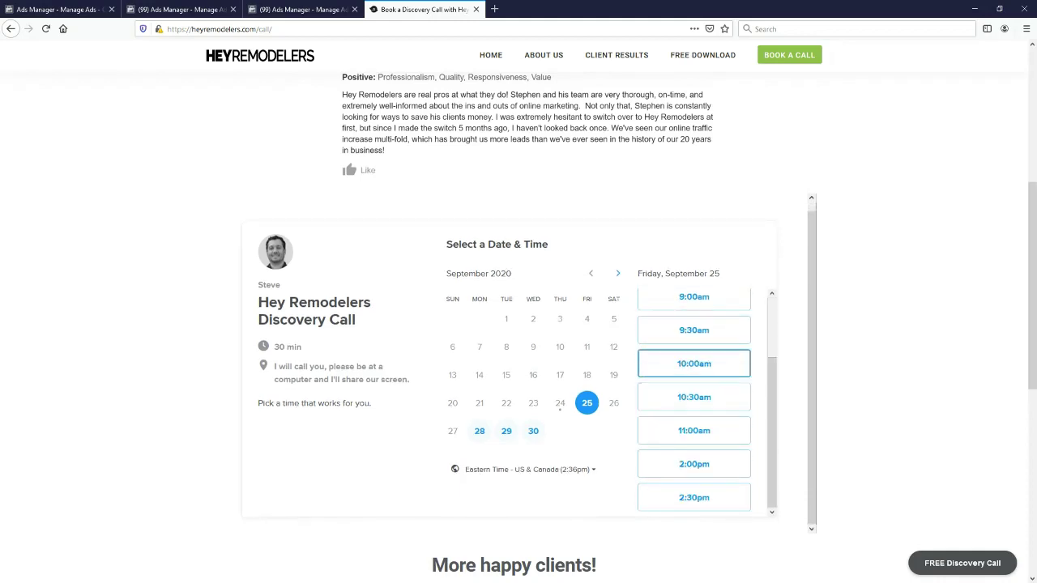
pyautogui.scroll(-2, 695, 369)
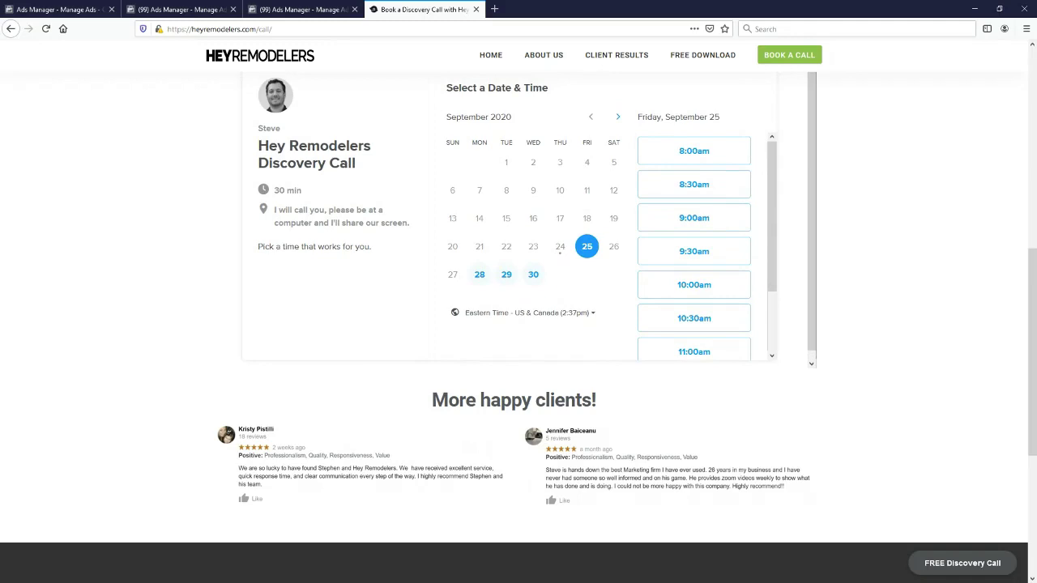
pyautogui.scroll(1, 693, 273)
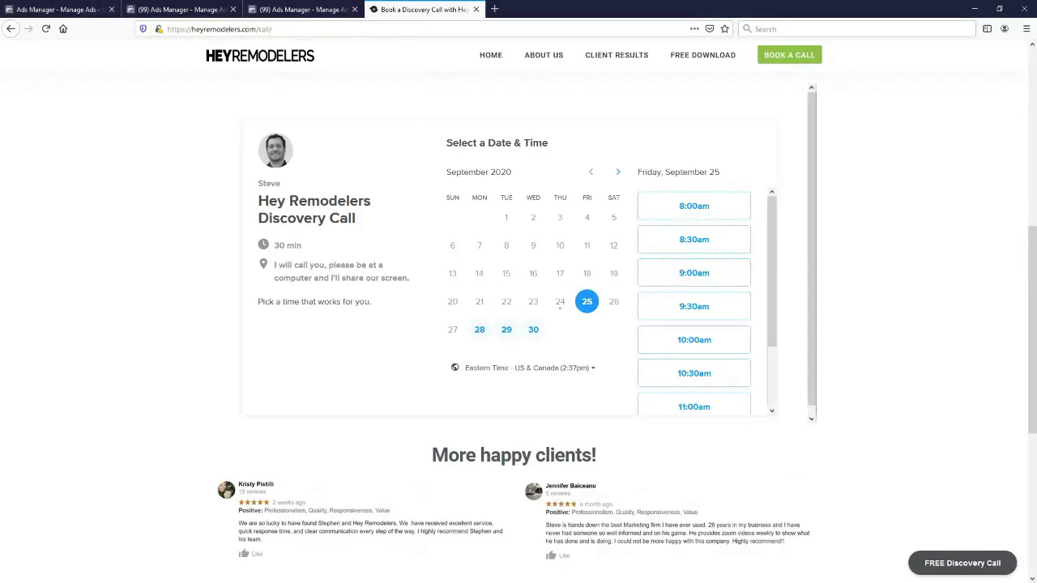
# Switch back to the training PDF in Adobe Acrobat Reader and advance to page 13
pyautogui.hotkey('alt', 'Tab')
pyautogui.press('pagedown')
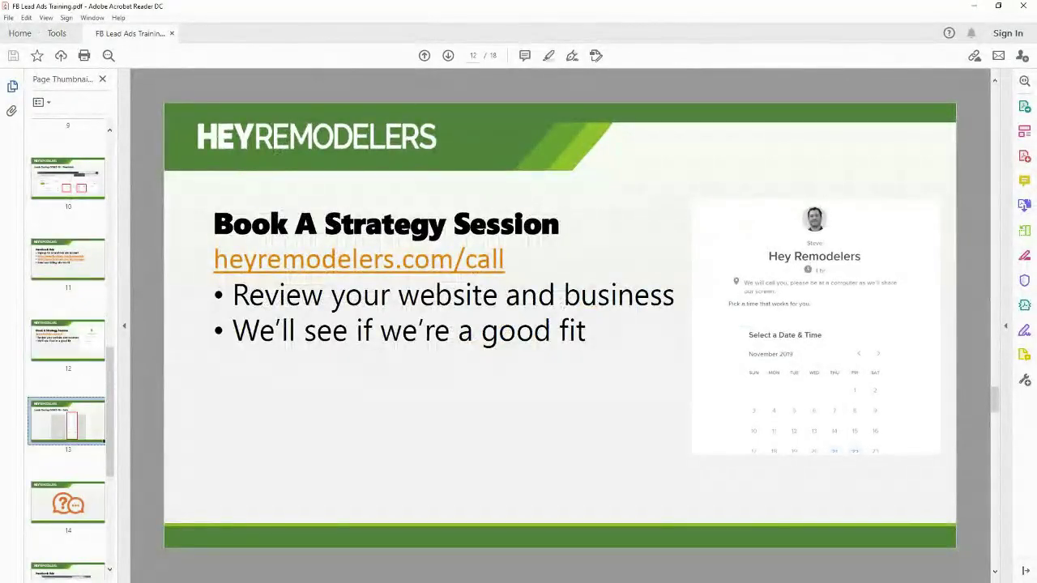